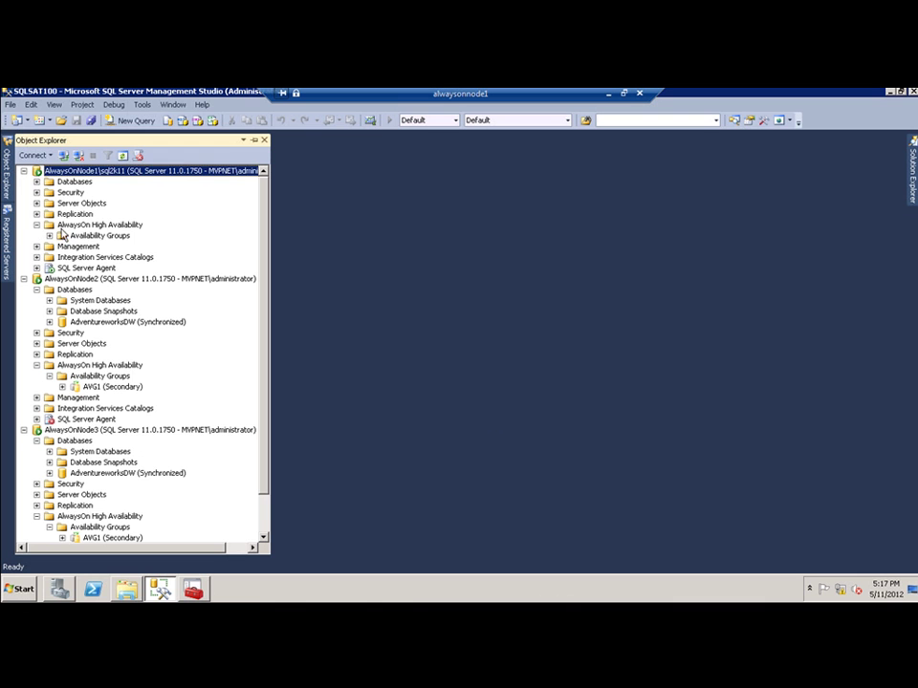
Step: Start a new listener for availability group AVG1 on AlwaysOnNode1 with DNS name AVG1V, port 1433 and Static IP network mode
left_click(50, 236)
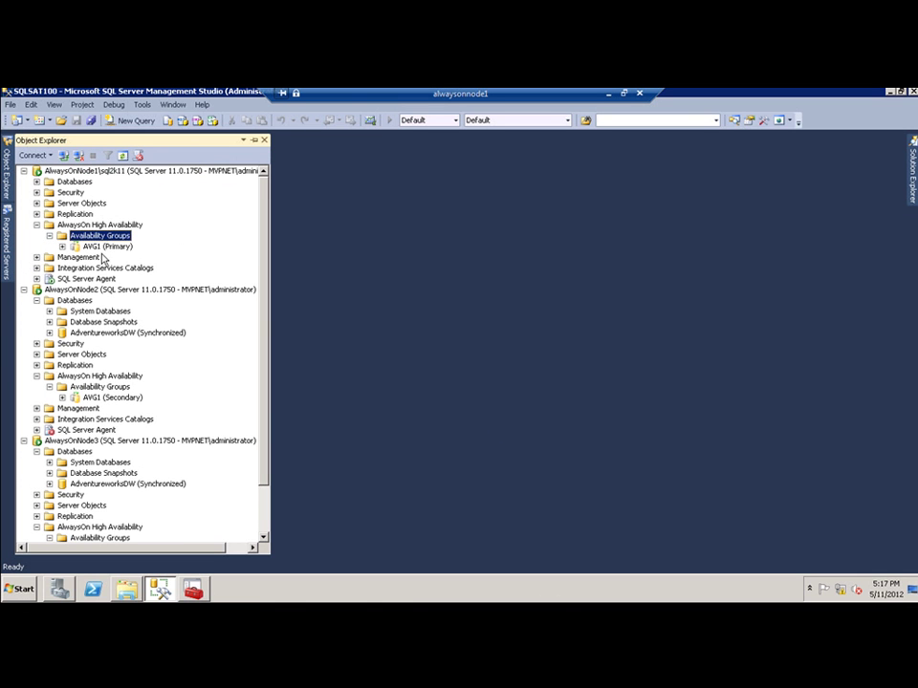
left_click(62, 247)
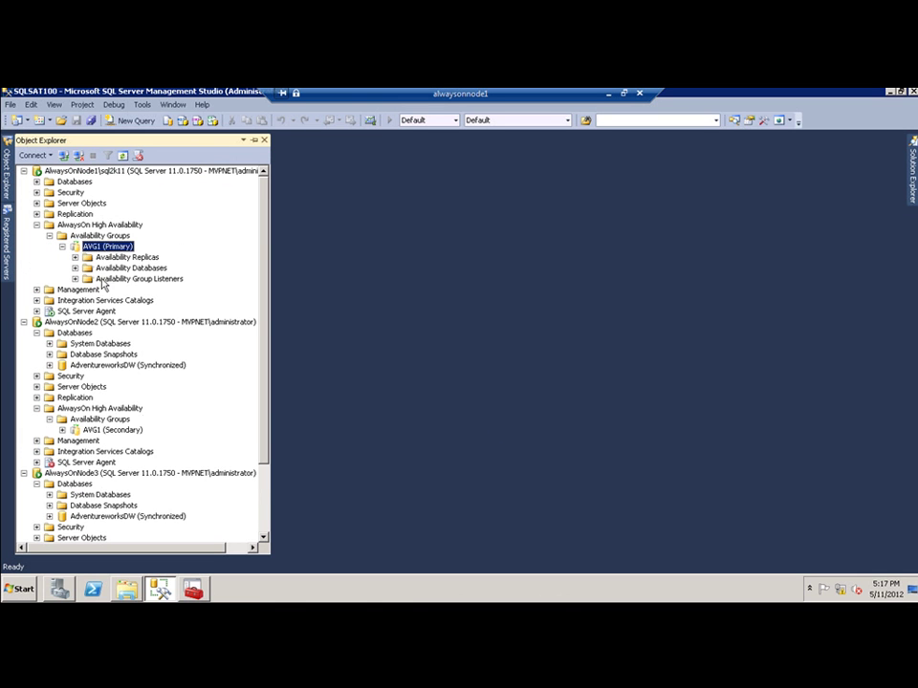
left_click(98, 280)
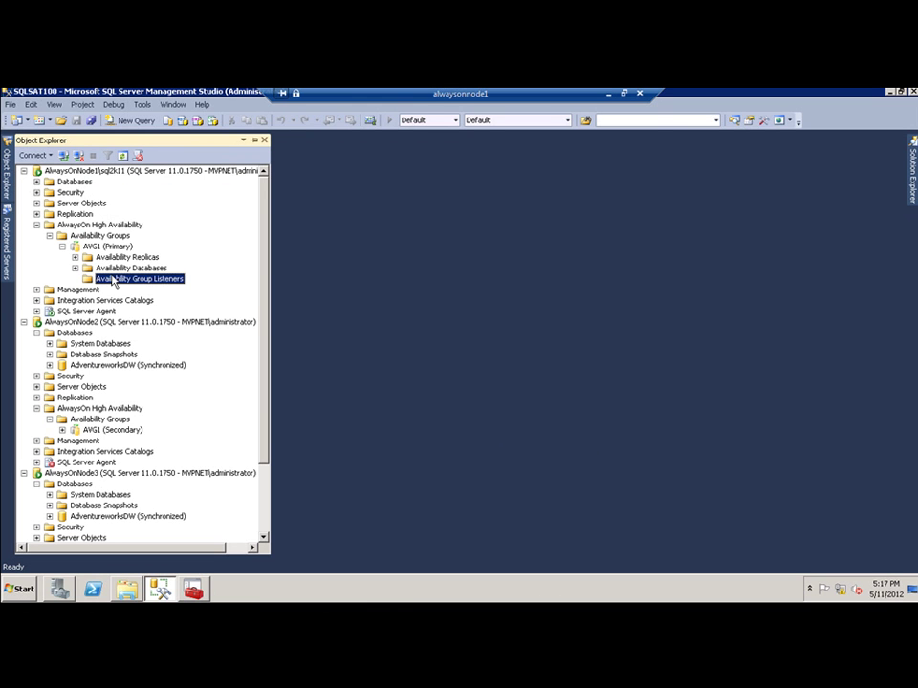
right_click(112, 278)
left_click(140, 285)
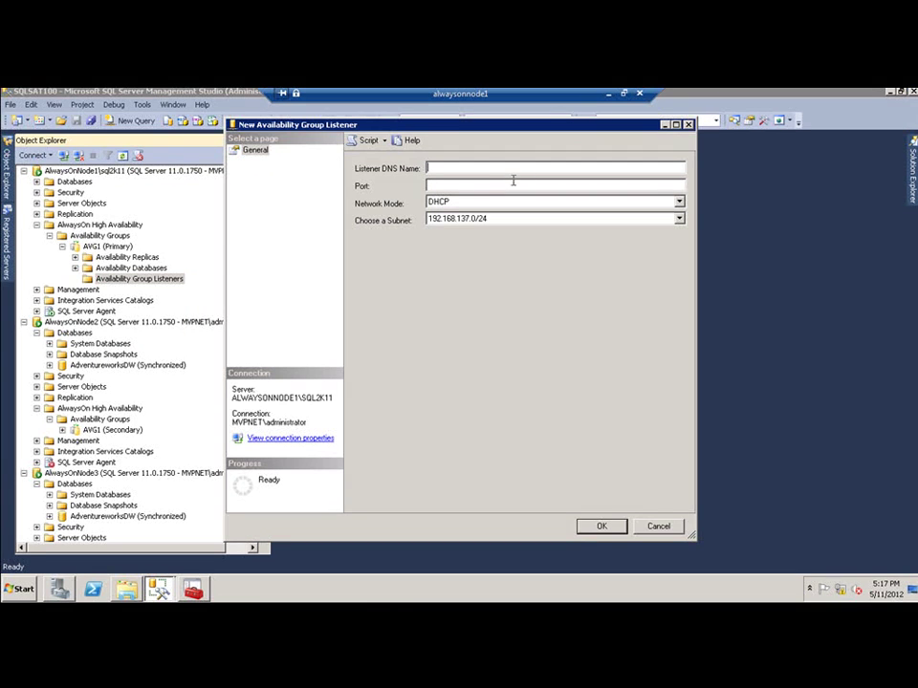
type("AVG")
type("33")
key("Tab")
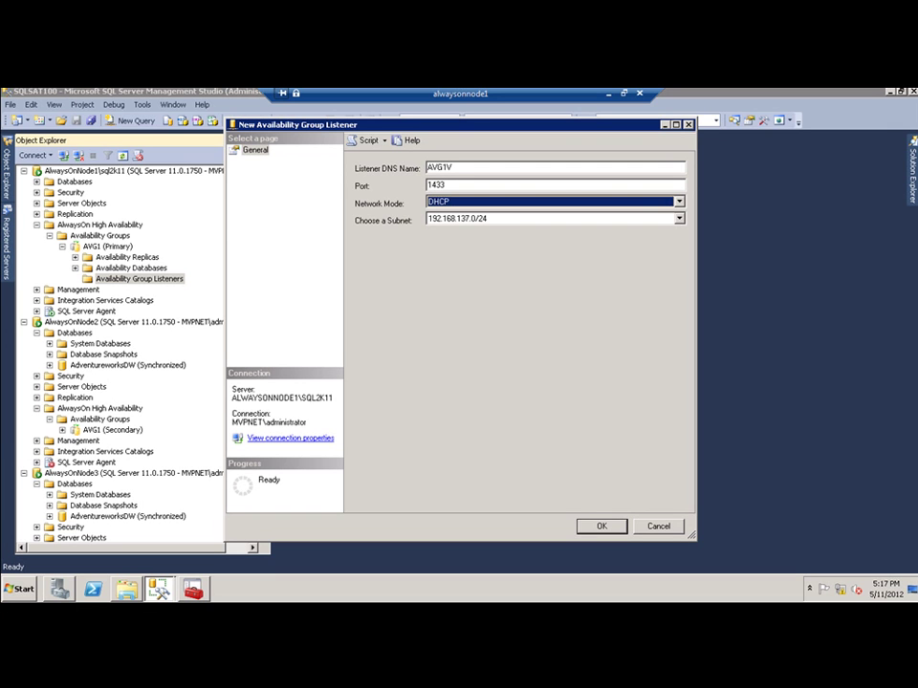
key("Down")
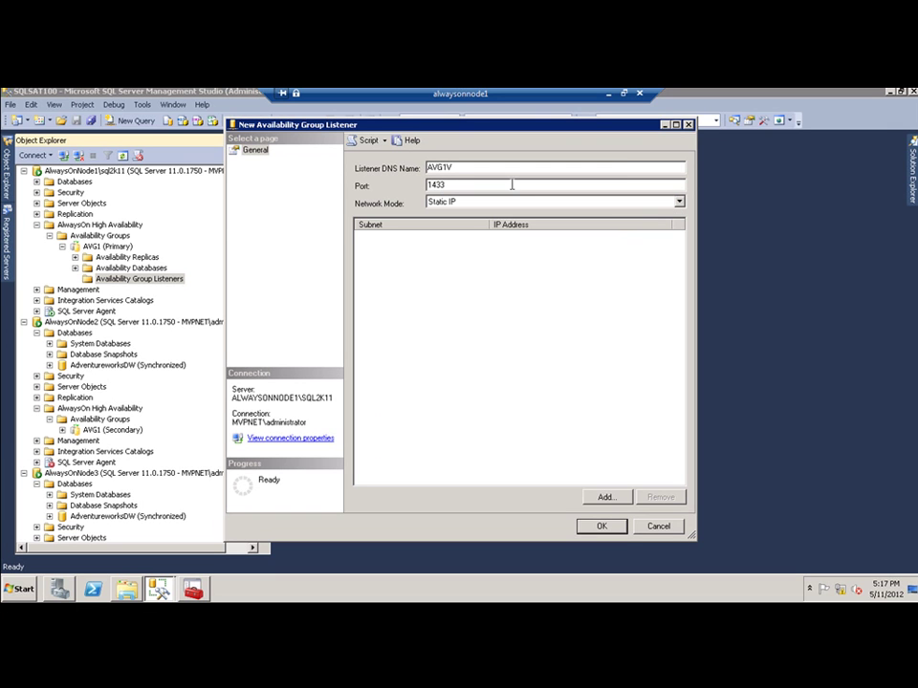
Step: Add the IPv4 address 10.0.0.58 on subnet 10.0.0.0/8 to the listener and create it
left_click(617, 497)
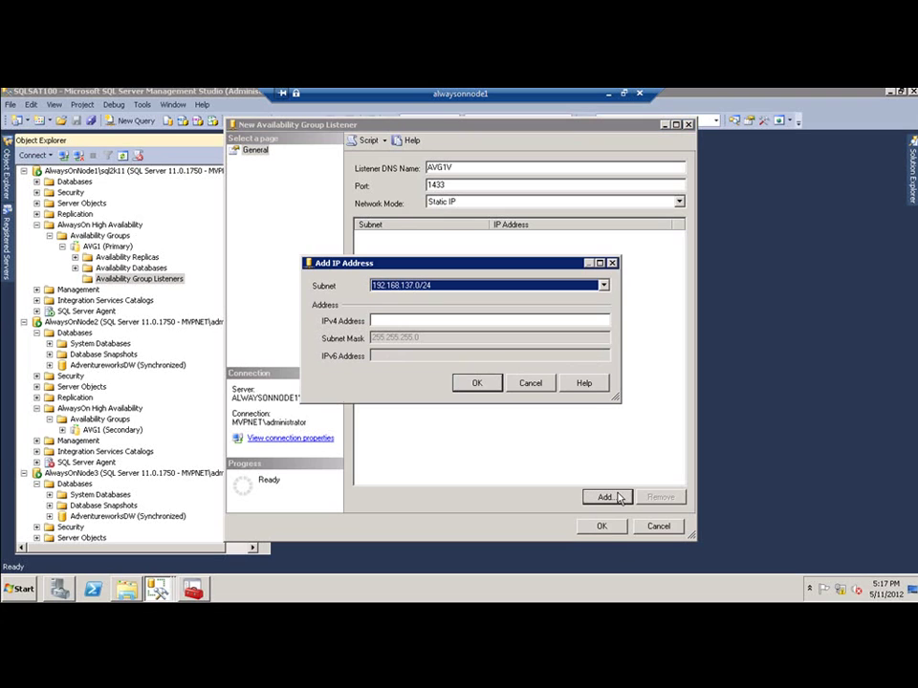
left_click(603, 286)
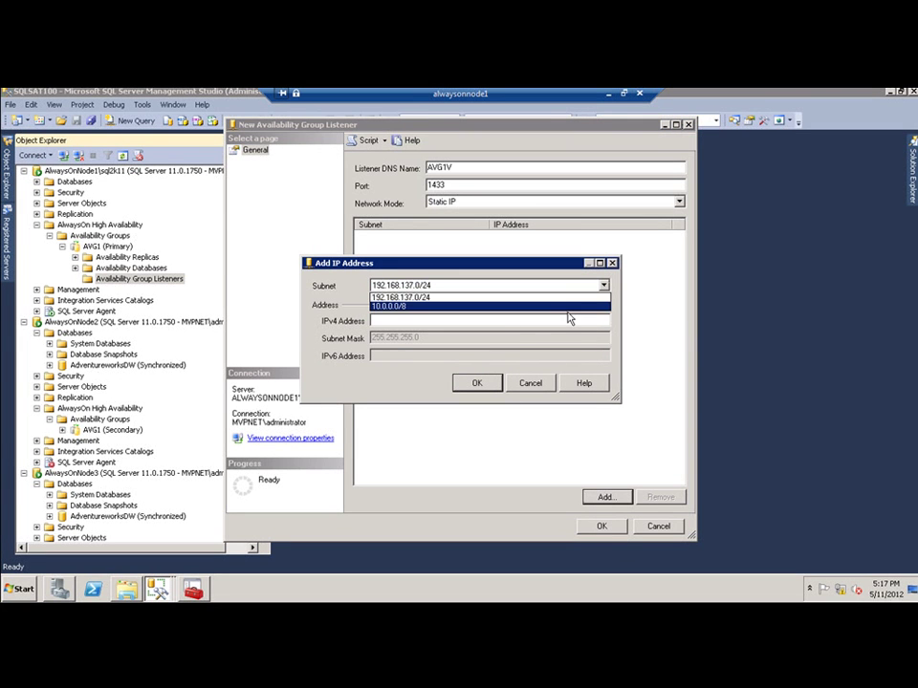
left_click(569, 320)
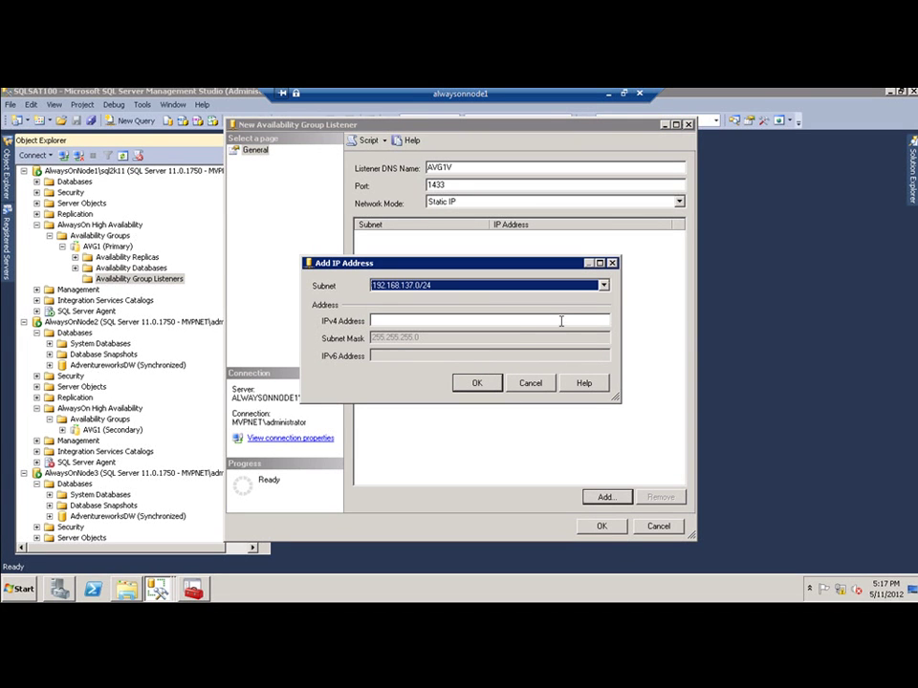
left_click(603, 286)
left_click(549, 307)
left_click(523, 320)
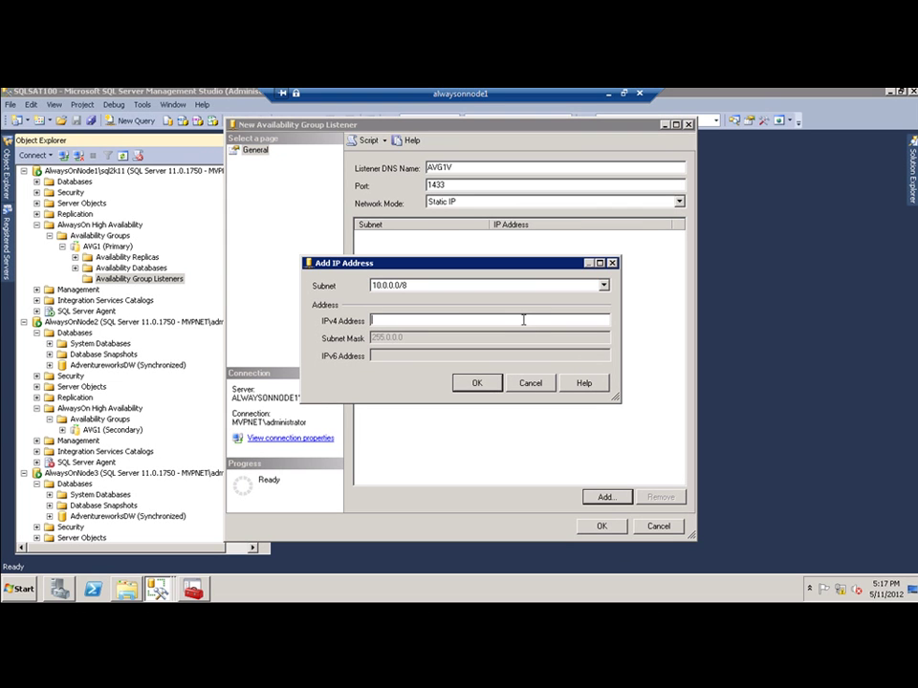
type("10.0.0.58")
left_click(471, 385)
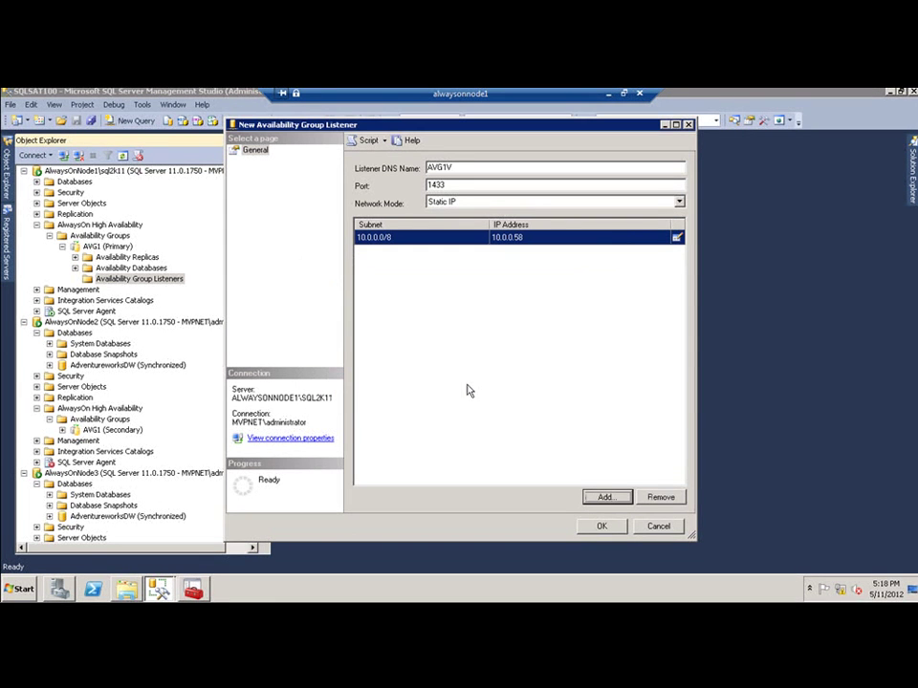
left_click(615, 529)
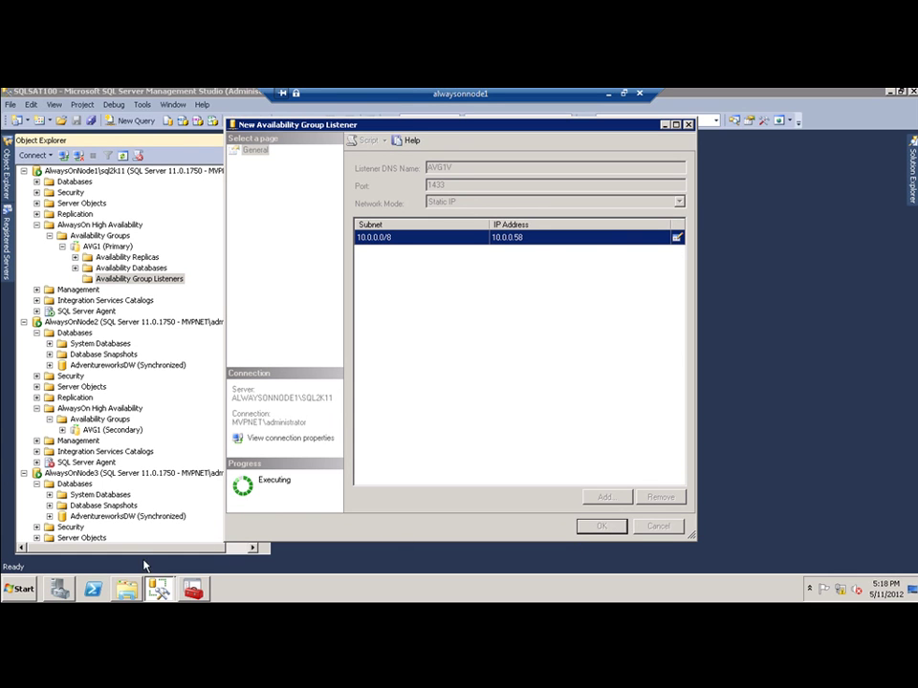
Step: Switch to Server Manager and examine the AVG1 cluster service's resources, including the IP address under the AVG1V server name
left_click(60, 589)
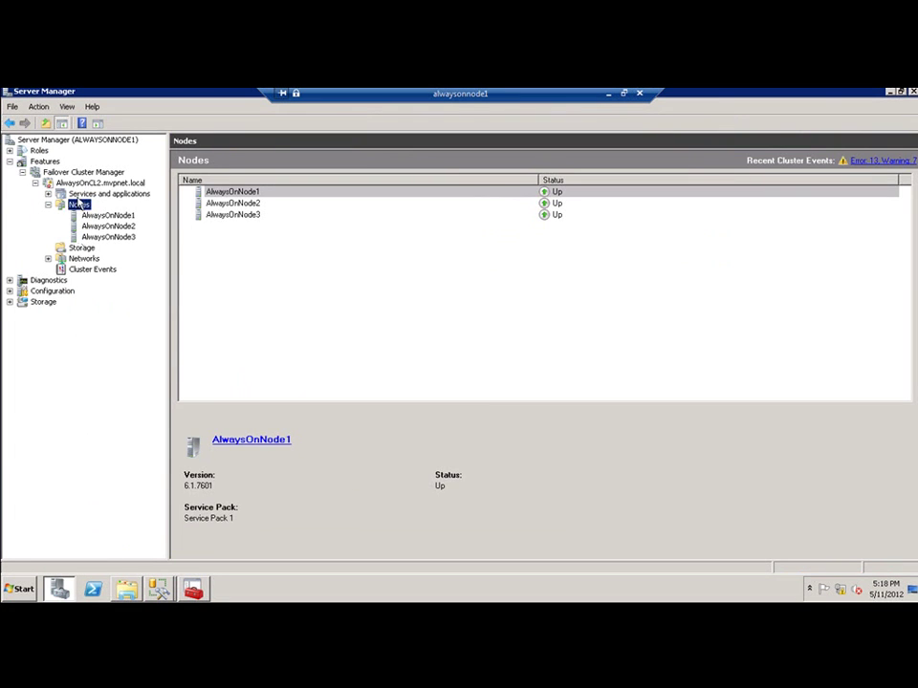
left_click(107, 193)
left_click(48, 194)
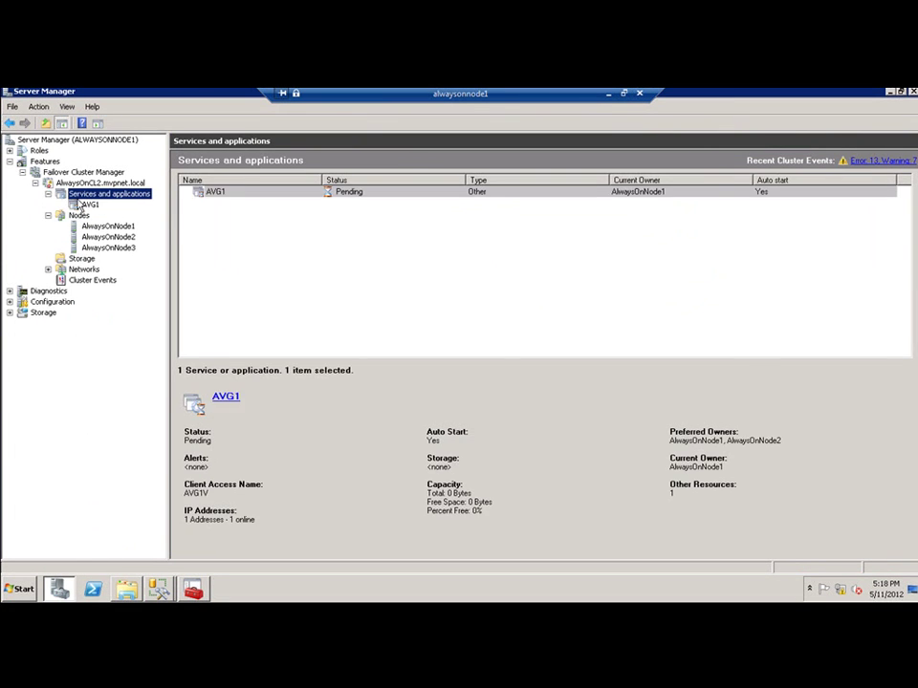
left_click(90, 205)
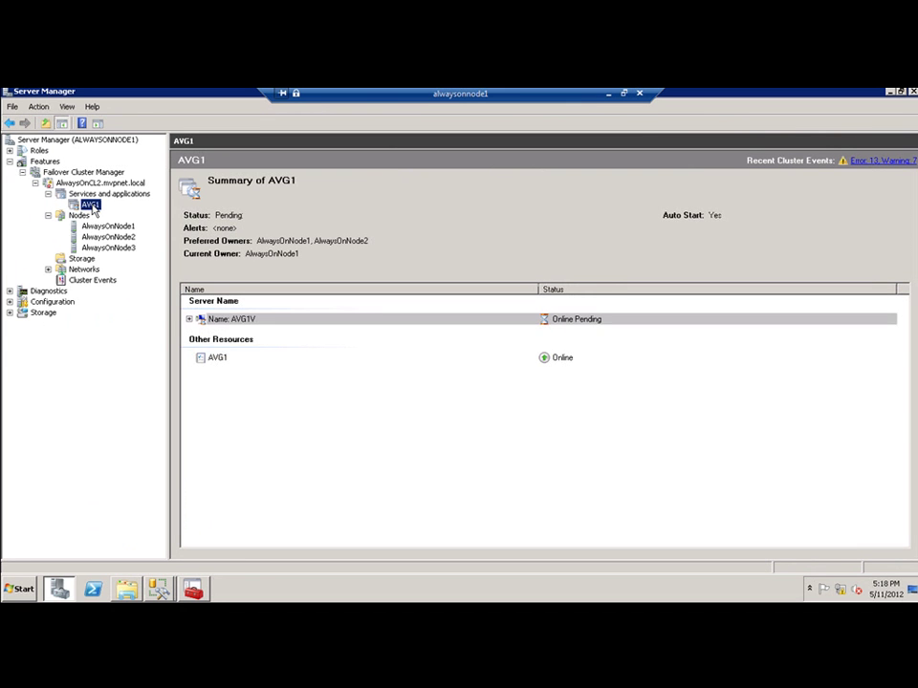
left_click(189, 319)
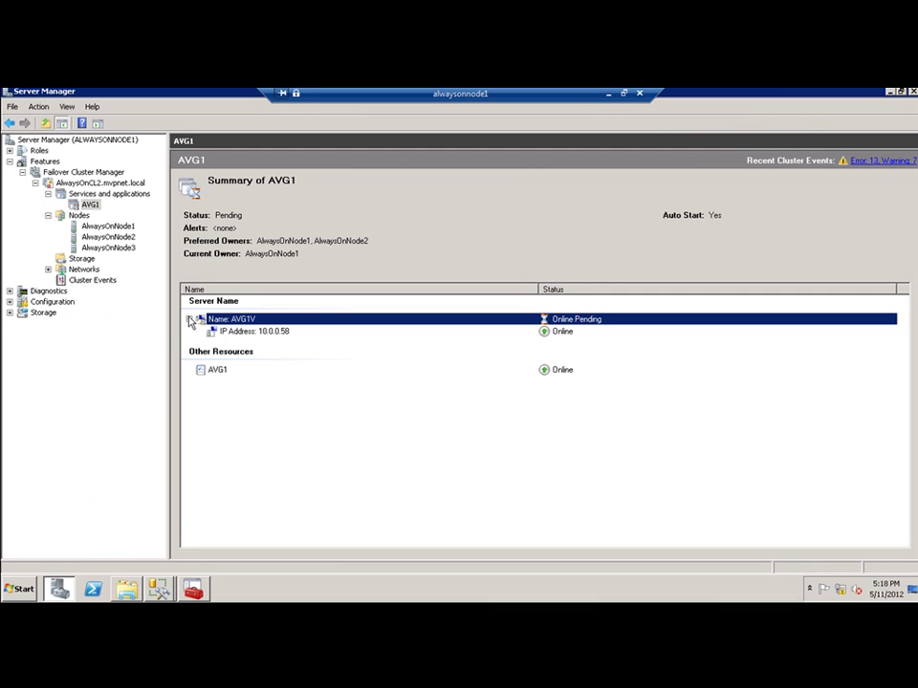
Step: Check the preferred owners in the AVG1 cluster service's properties and close them without changes
right_click(91, 205)
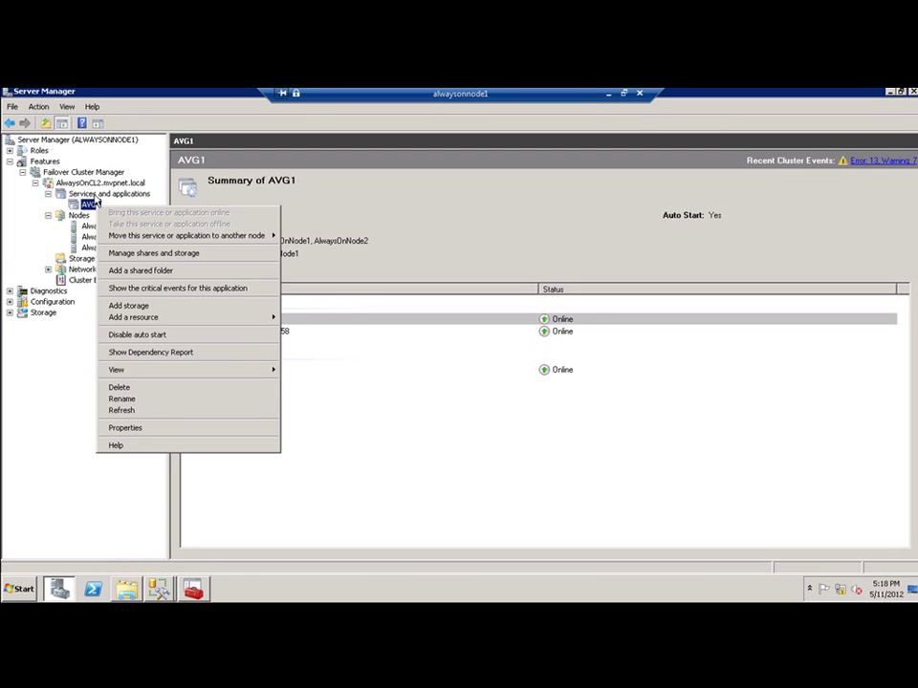
left_click(144, 428)
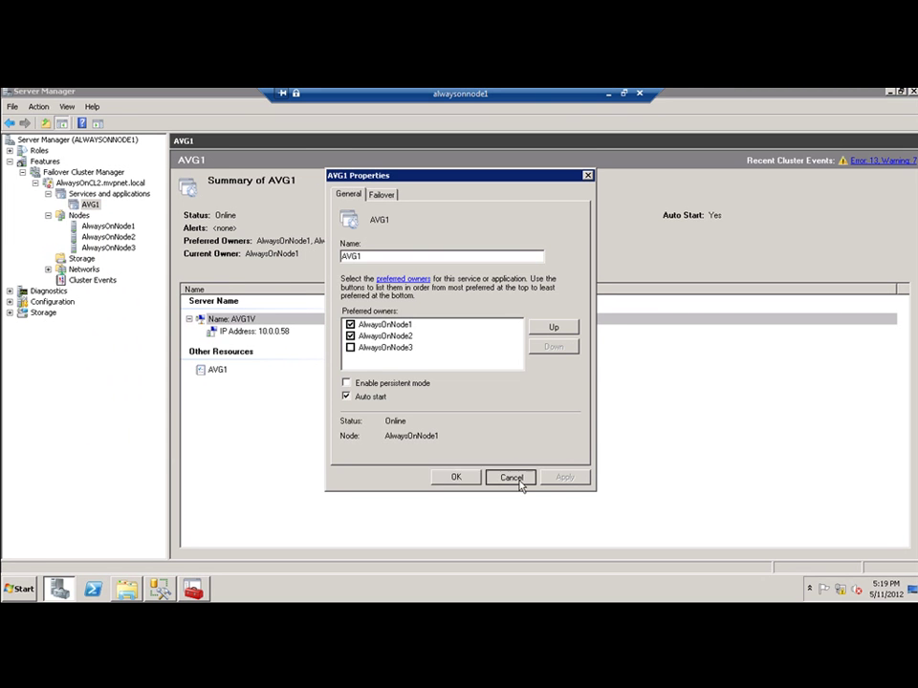
left_click(520, 482)
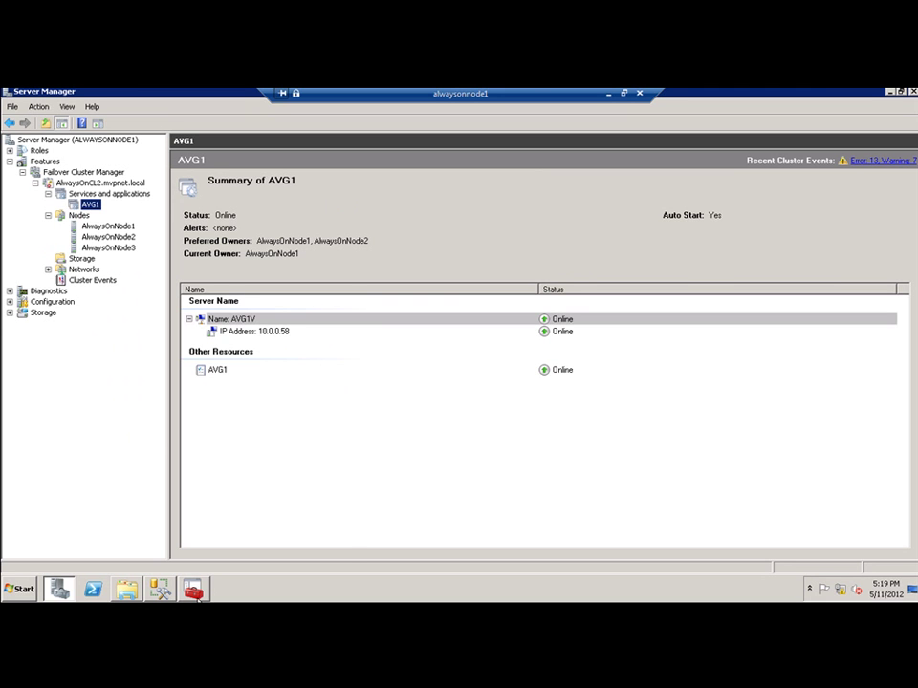
Step: Switch back to SQL Server Management Studio, open QueryNode1.sql from the solution and execute it
mouse_move(197, 597)
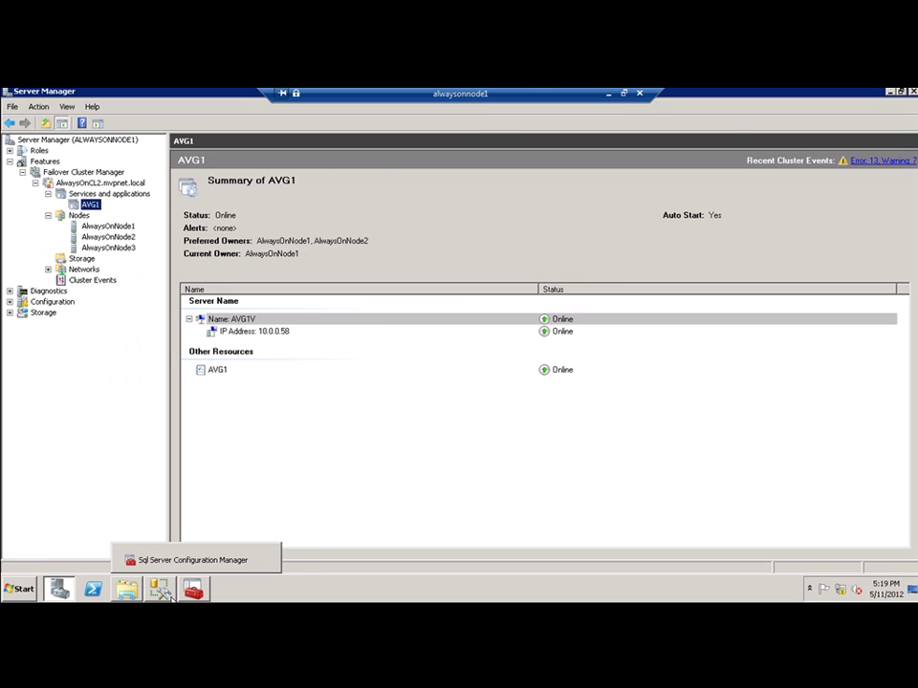
left_click(162, 593)
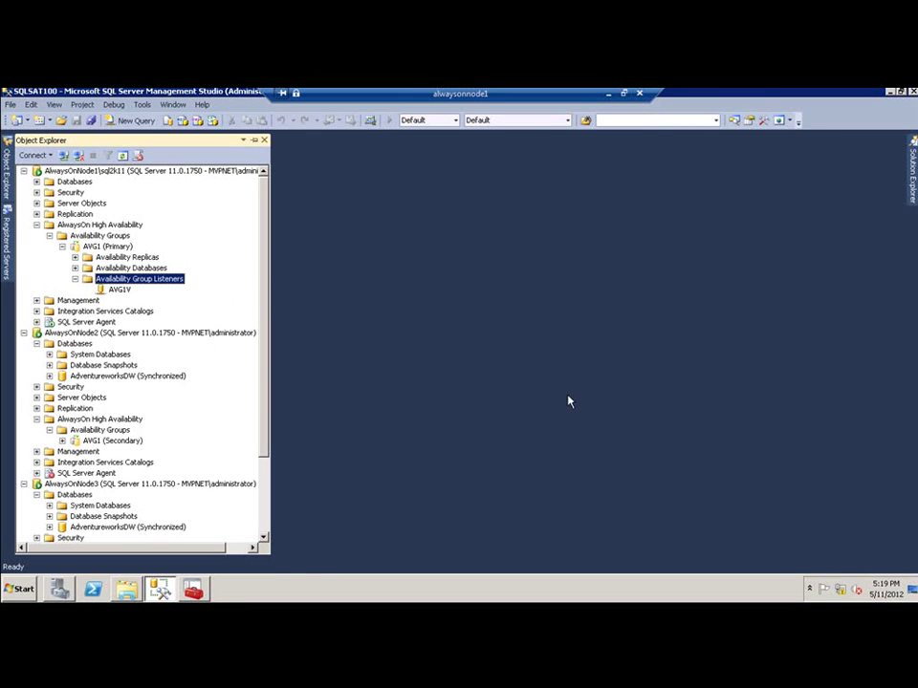
mouse_move(911, 172)
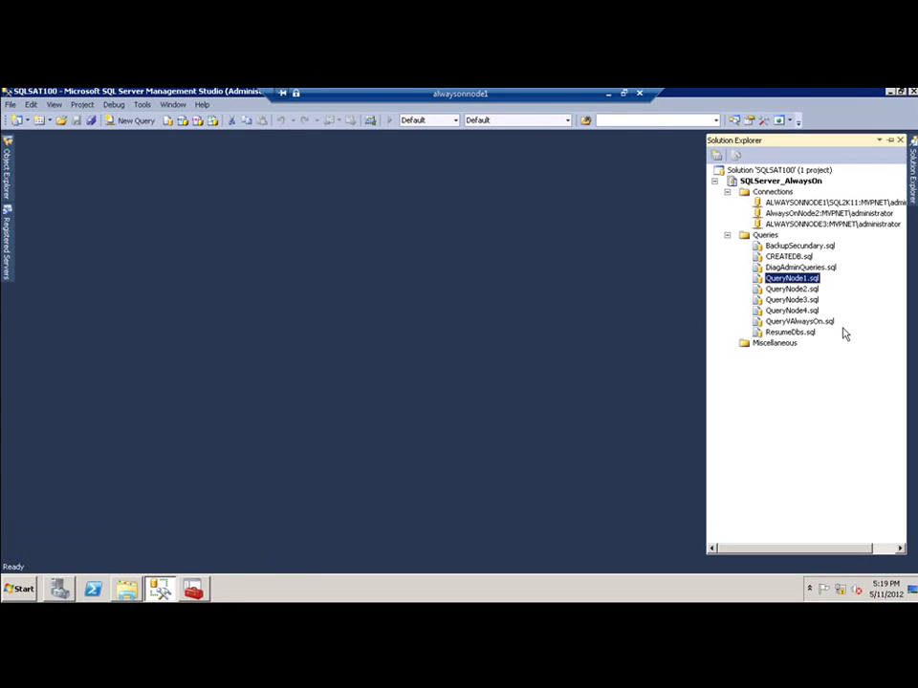
double_click(815, 252)
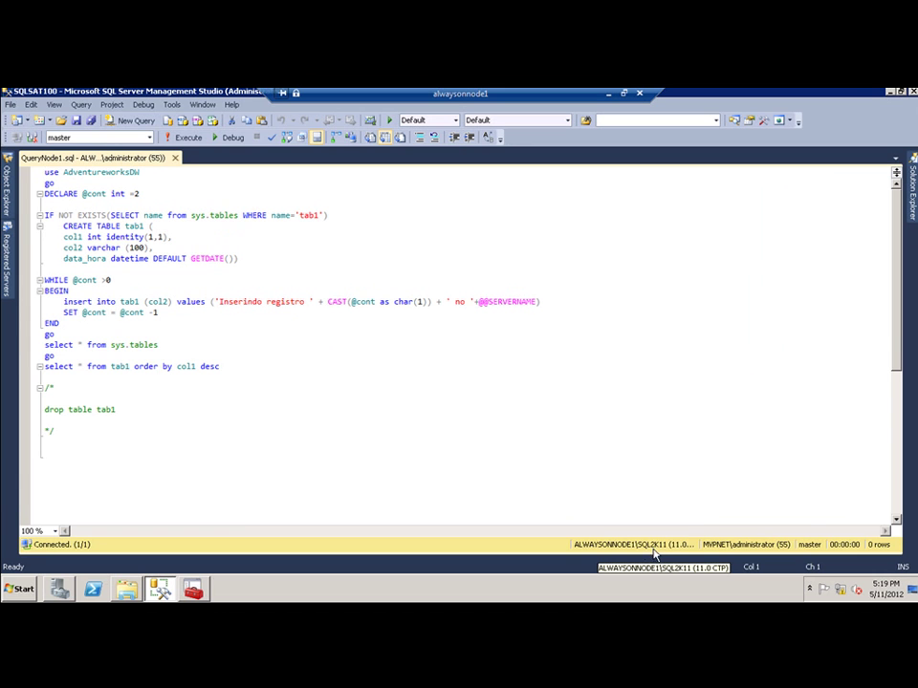
left_click(536, 465)
key("F5")
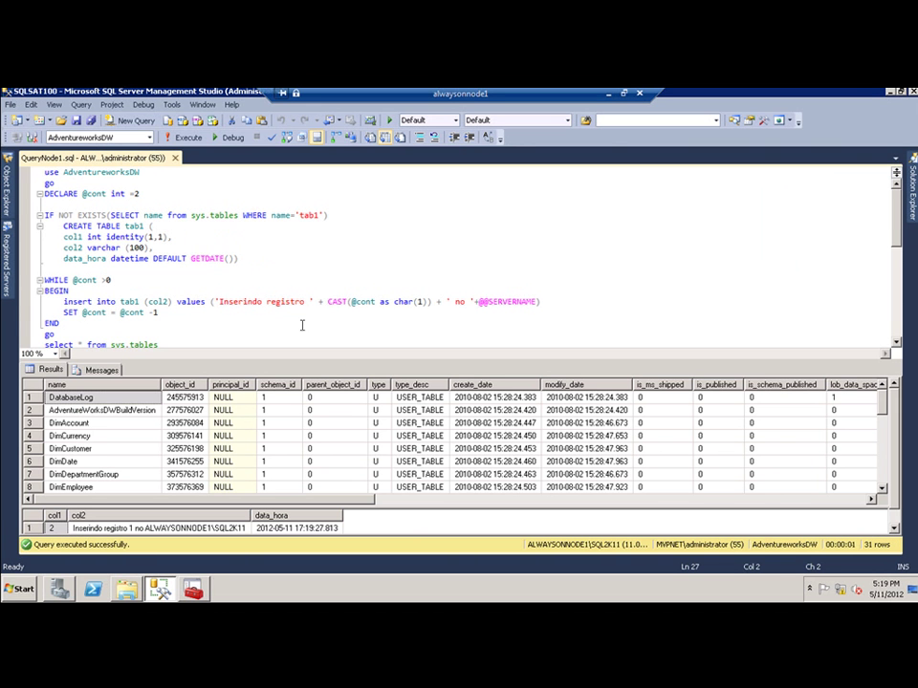
Step: Comment out the "select * from sys.tables" line in QueryNode1.sql and execute the script twice to insert more rows
key("Up")
key("Up")
key("Up")
key("Up")
key("Up")
key("Up")
key("Up")
key("Up")
key("Up")
key("Up")
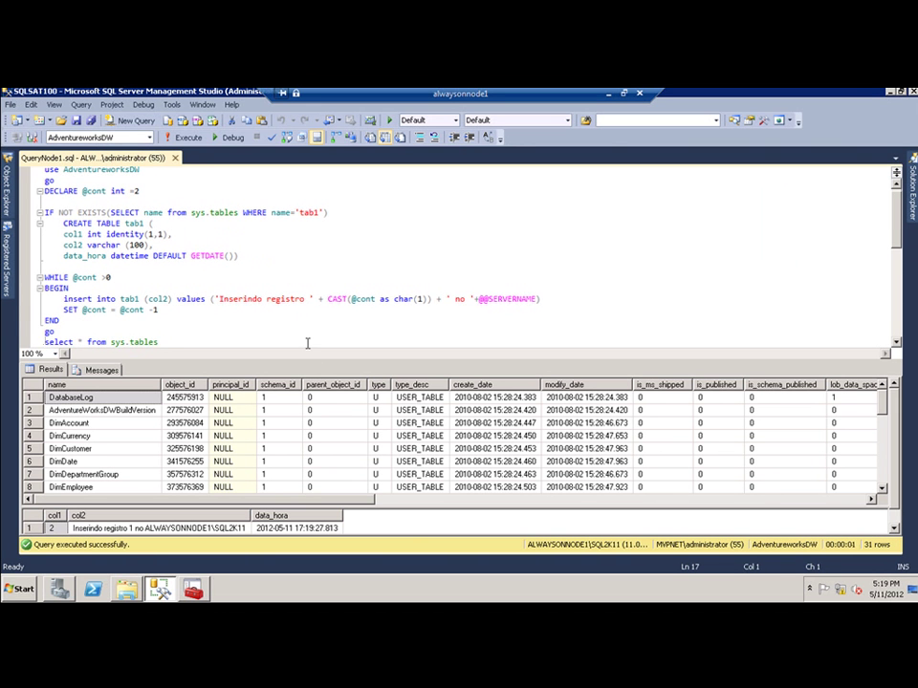
type("--")
key("F5")
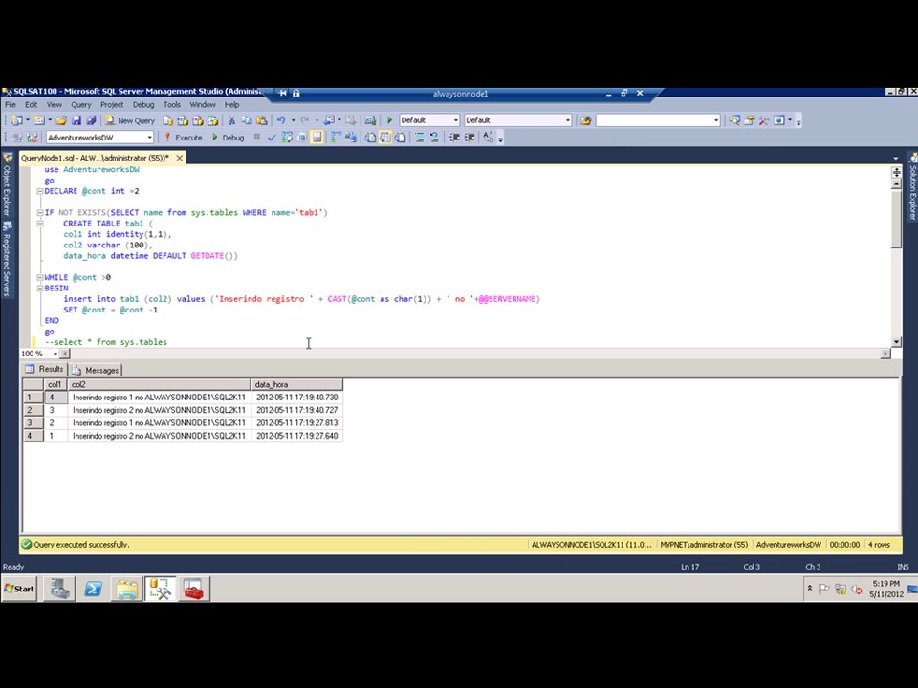
key("F5")
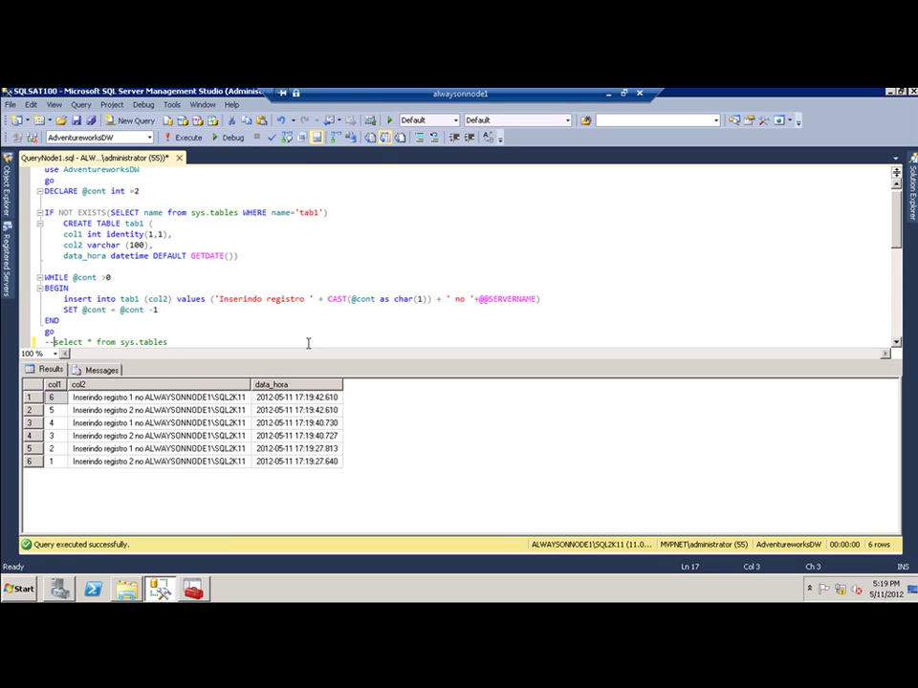
Step: Start a failover of availability group AVG1 on AlwaysOnNode1 and choose ALWAYSONNODE2 as the new primary replica
left_click(8, 244)
left_click(10, 200)
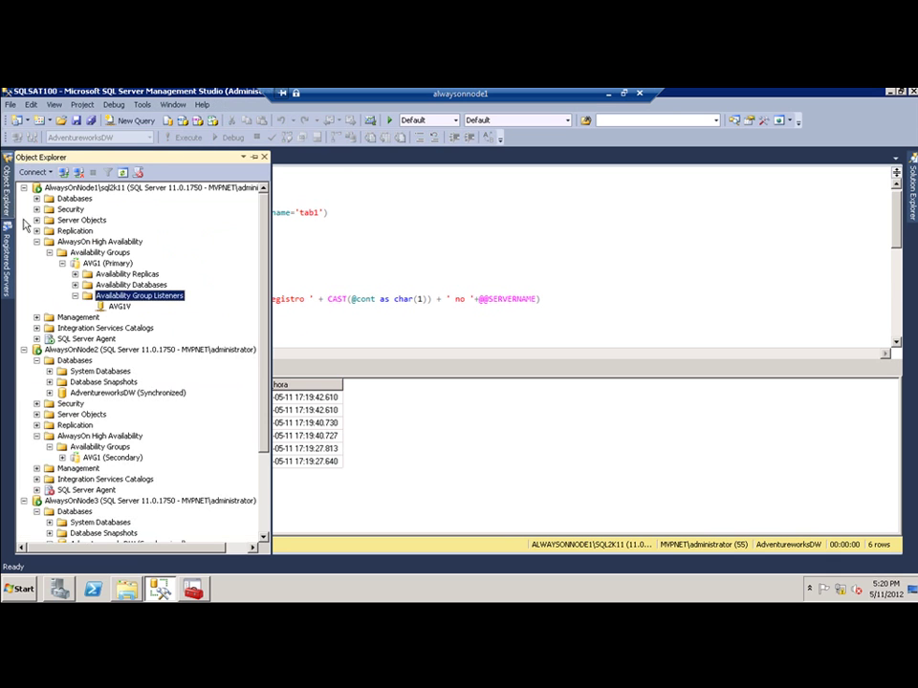
right_click(140, 297)
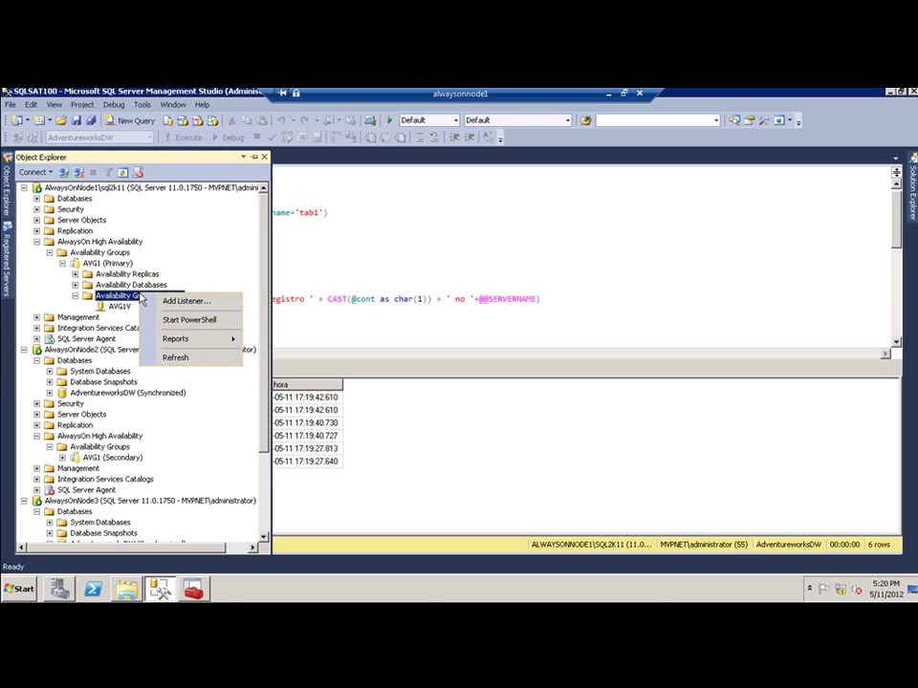
left_click(100, 263)
right_click(100, 263)
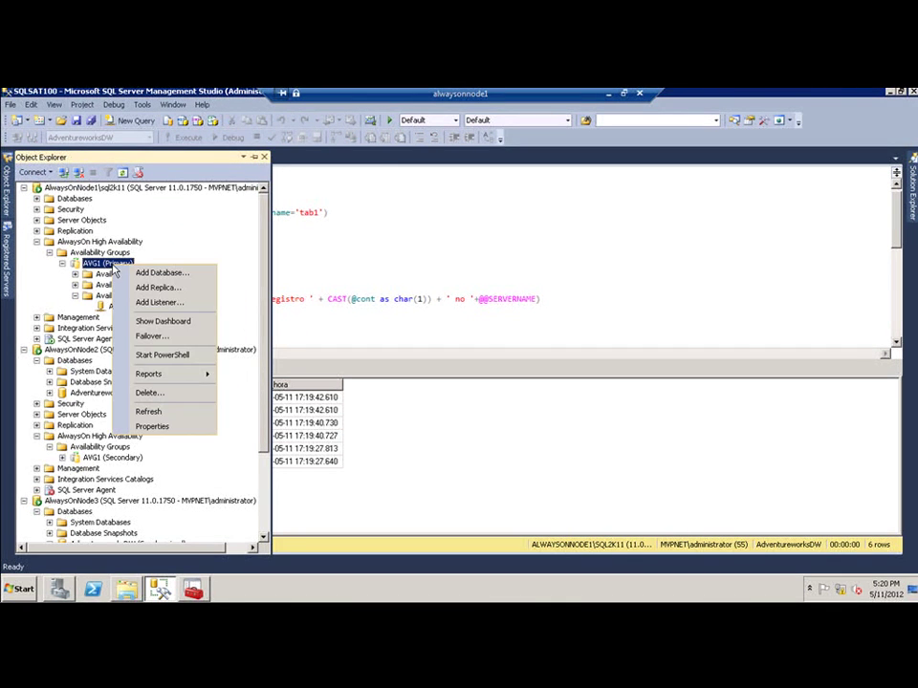
left_click(162, 337)
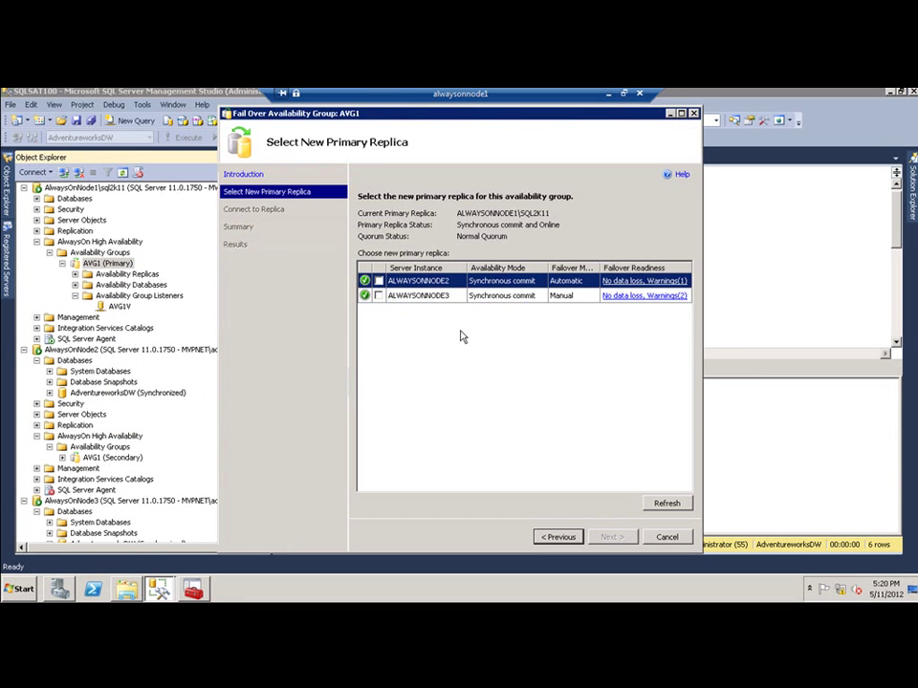
left_click(379, 296)
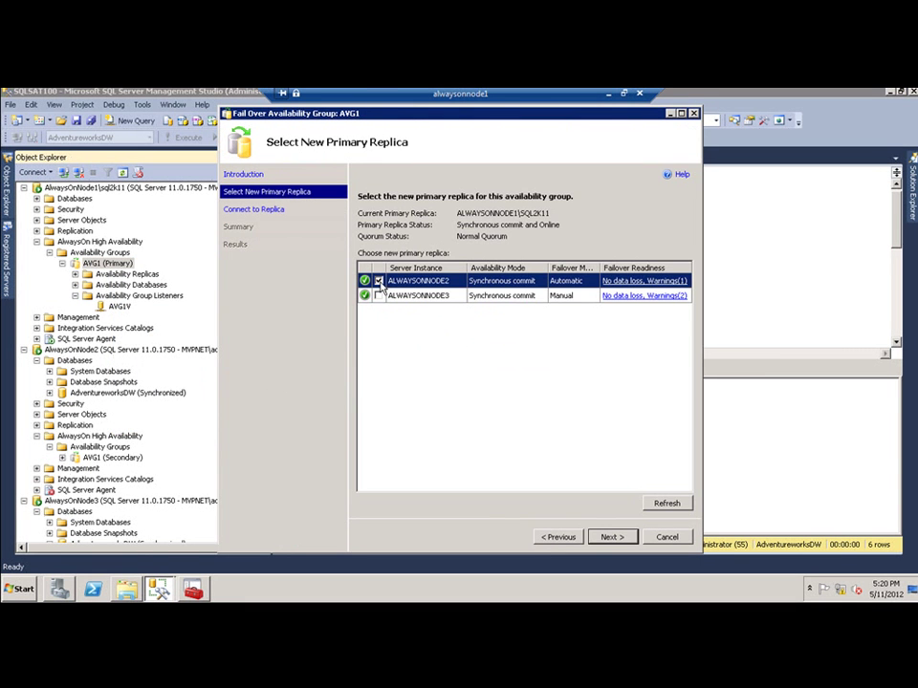
Step: Proceed to the replica connection stage of the failover and connect to ALWAYSONNODE2
left_click(612, 537)
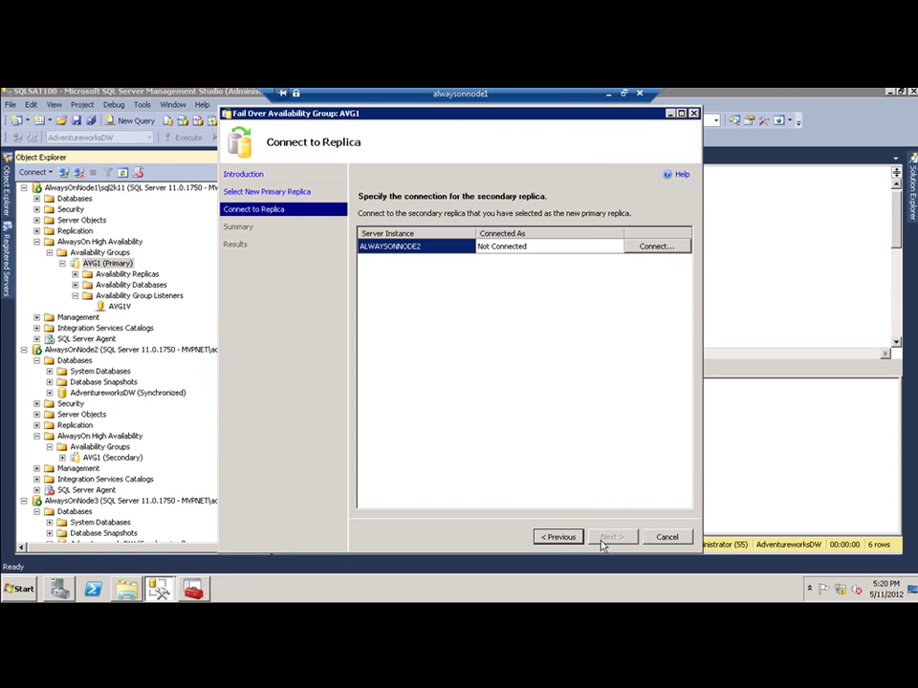
left_click(654, 247)
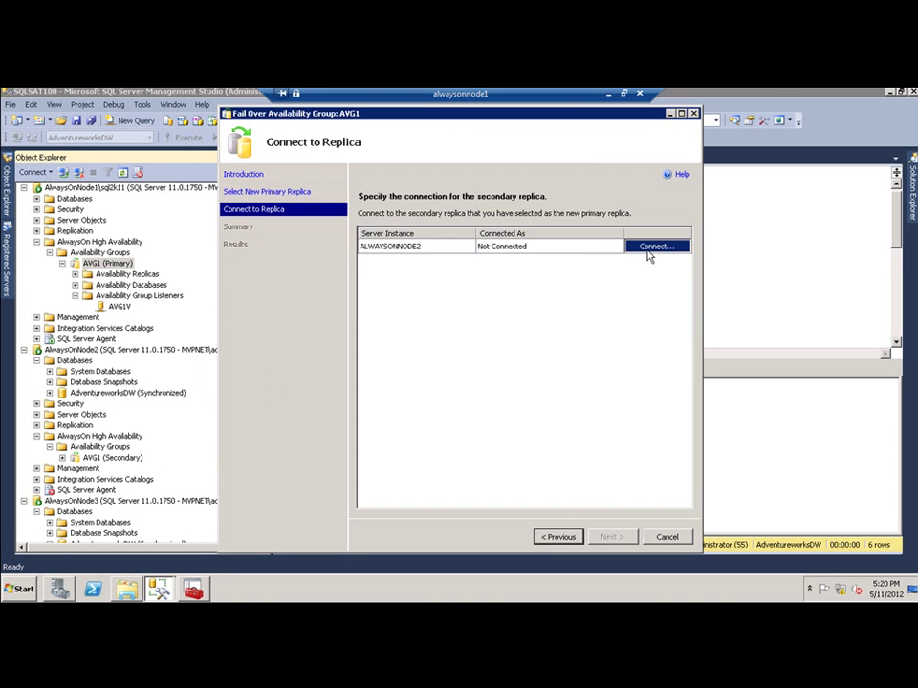
left_click(393, 354)
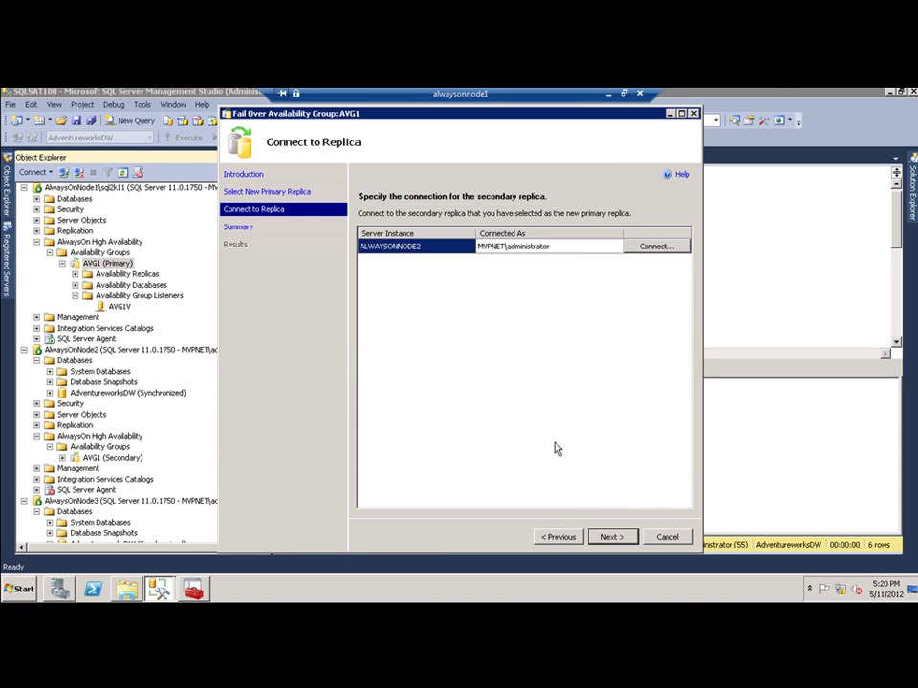
Step: Accept the failover summary, run the failover of AVG1 to ALWAYSONNODE2 and show its detailed progress
left_click(610, 537)
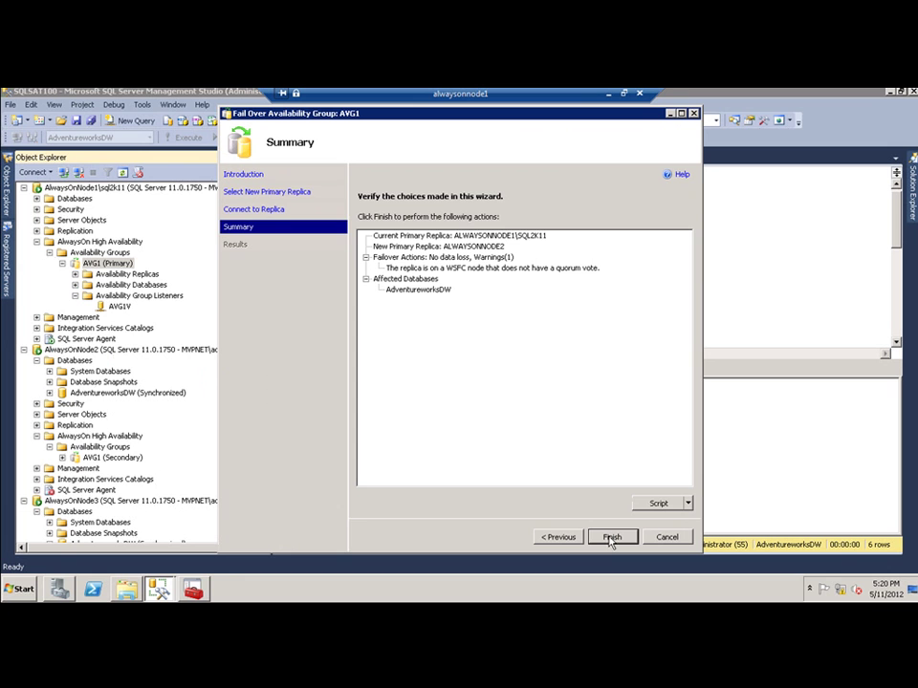
left_click(611, 538)
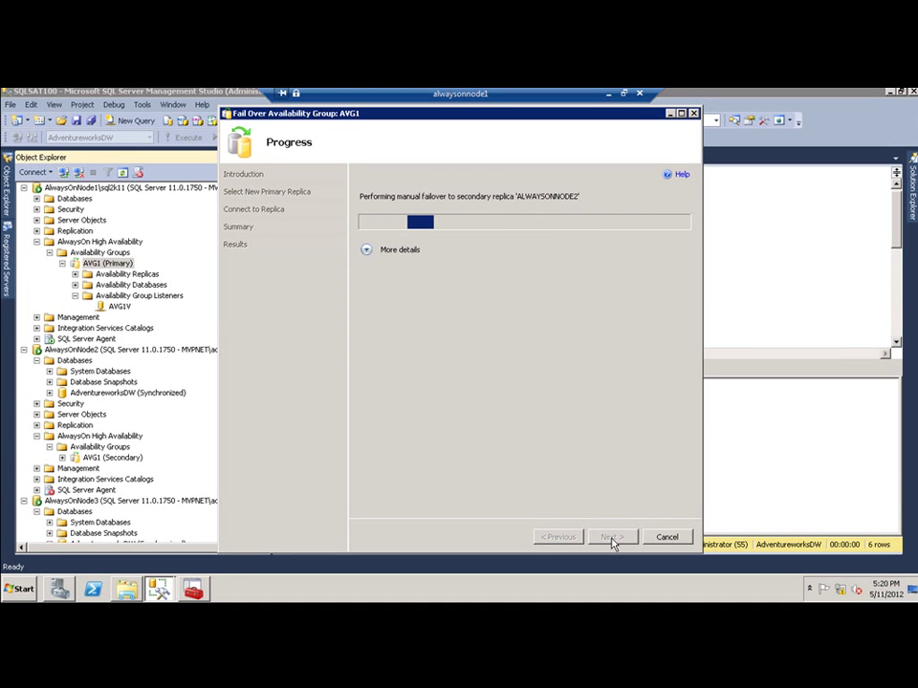
left_click(367, 250)
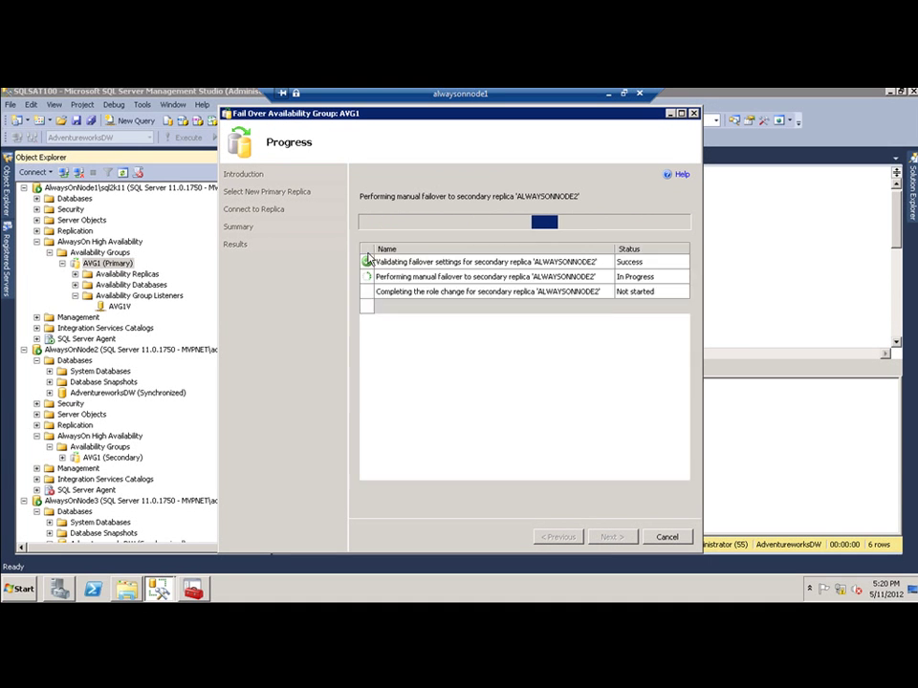
Step: Check AVG1's current owner in Server Manager, return to the failover wizard and close it
left_click(59, 589)
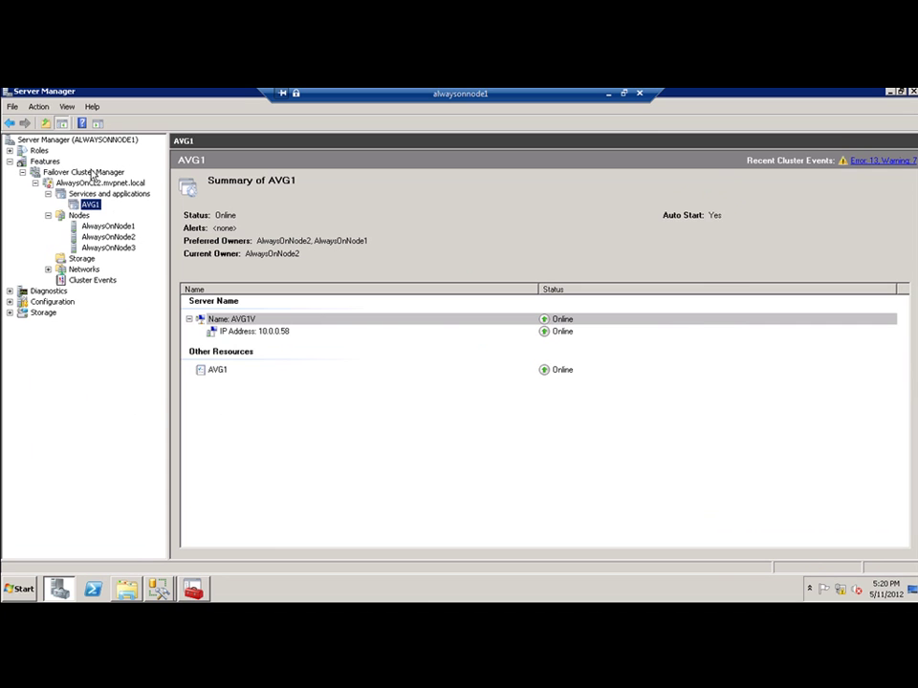
left_click(193, 589)
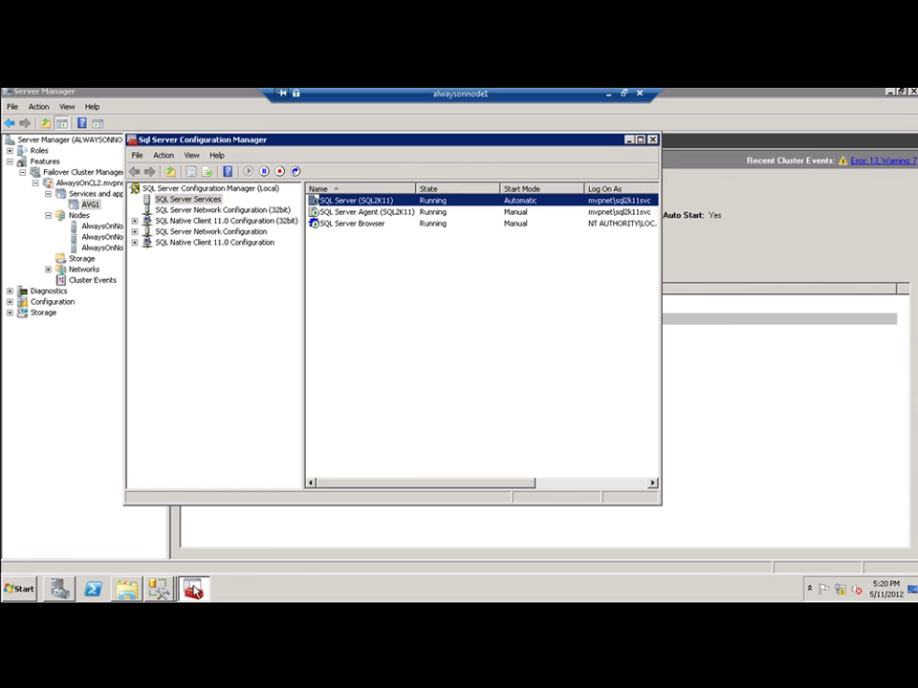
left_click(159, 589)
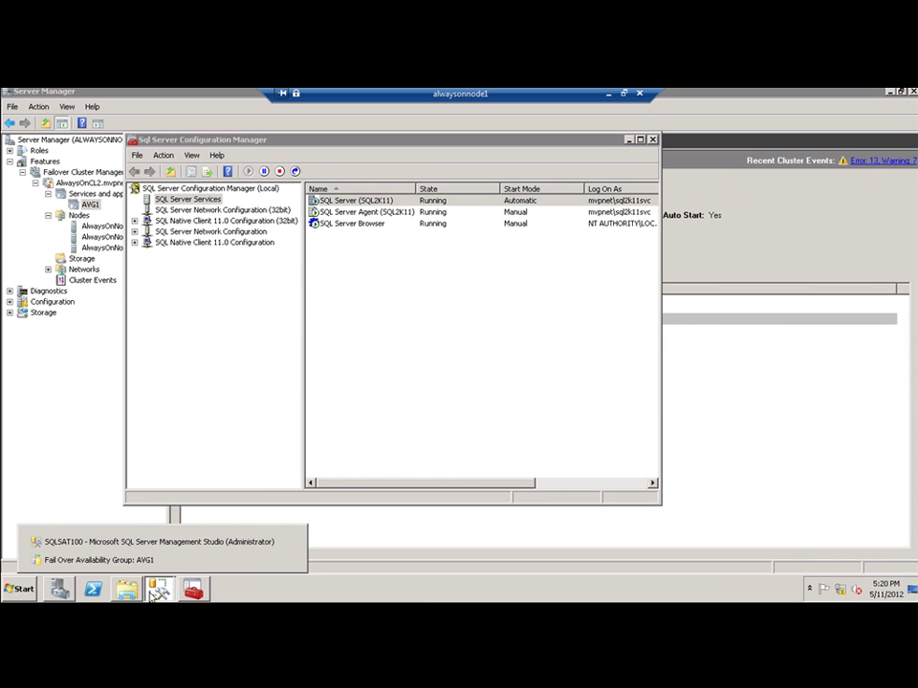
left_click(133, 564)
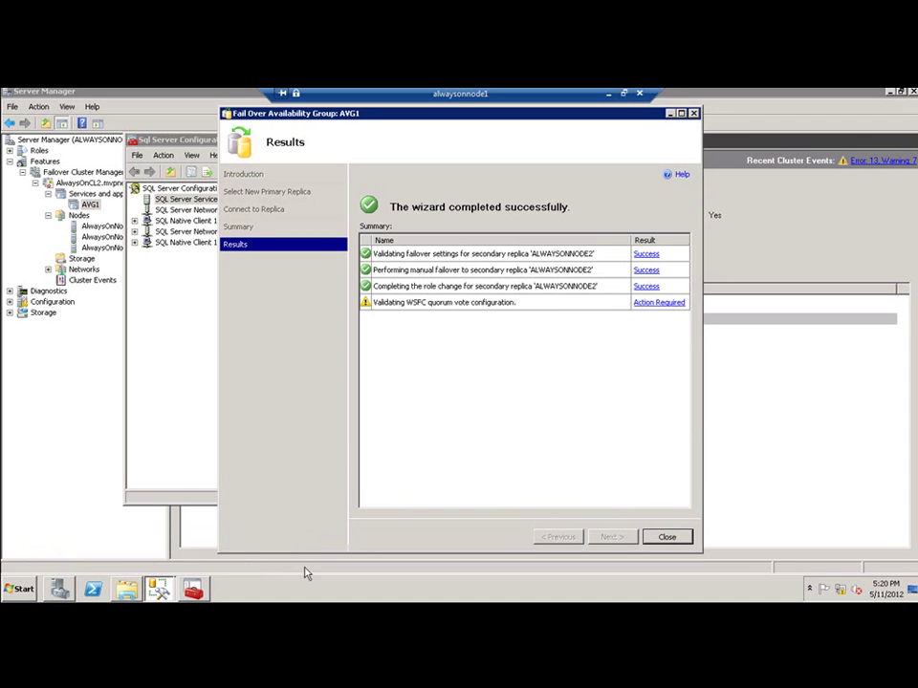
left_click(666, 536)
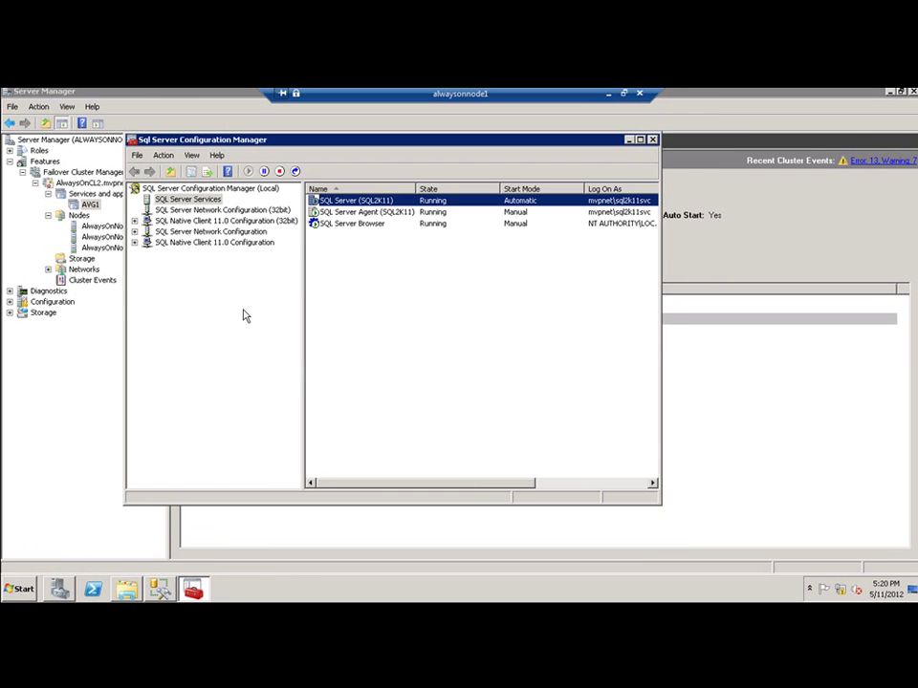
Step: Switch back to SQL Server Management Studio and review the AVG1 dashboard on AlwaysOnNode1, widening the replica Name column, and close it
left_click(73, 155)
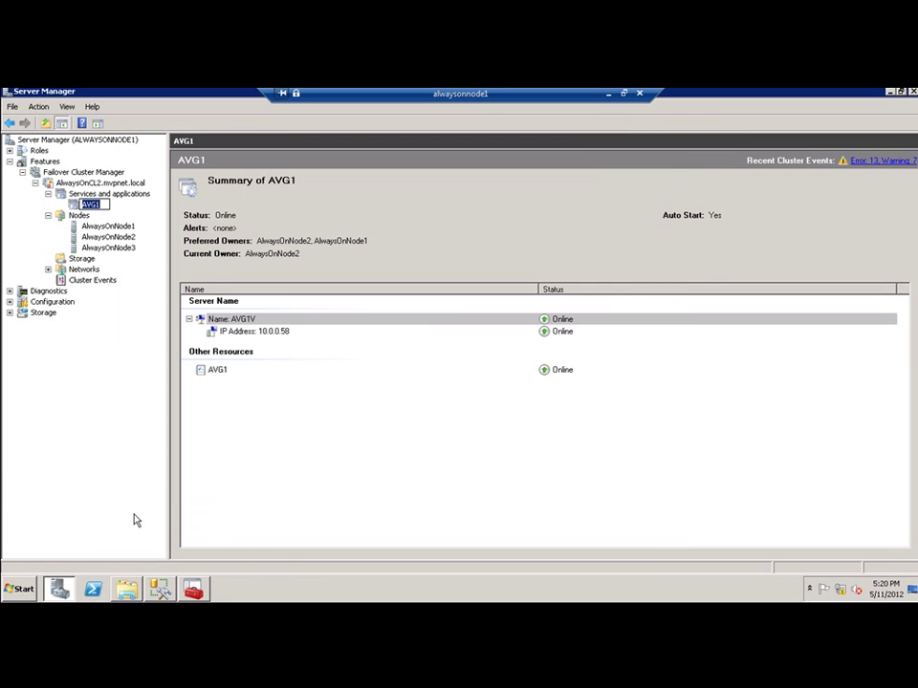
left_click(159, 589)
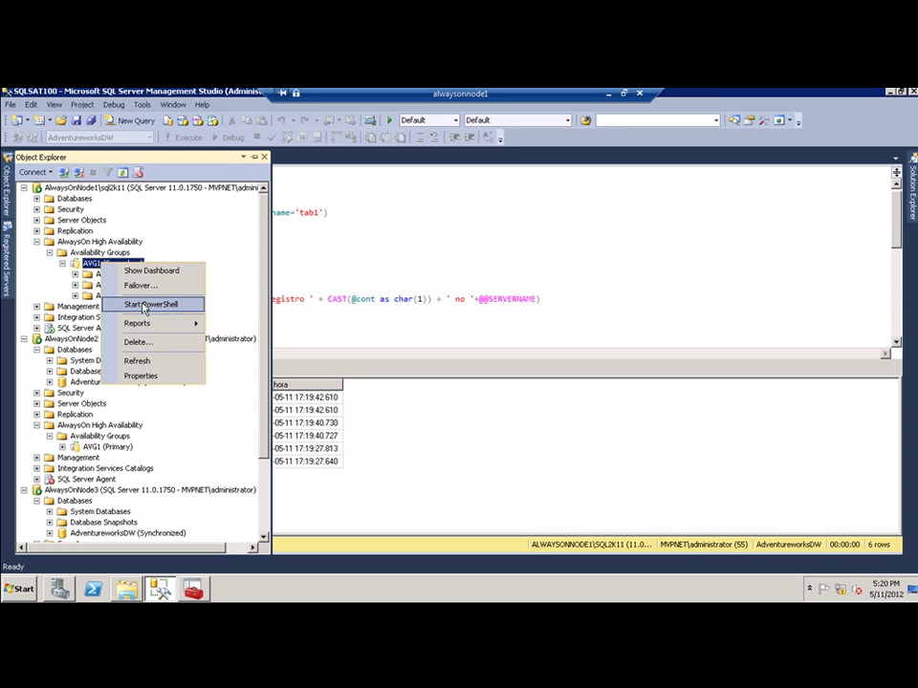
left_click(139, 285)
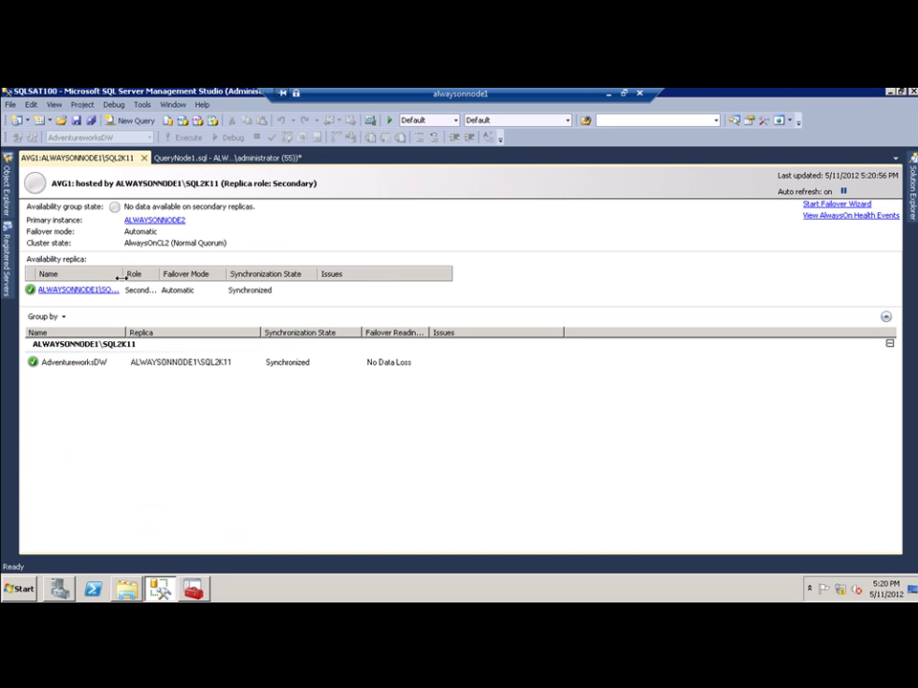
left_click_drag(122, 278, 168, 276)
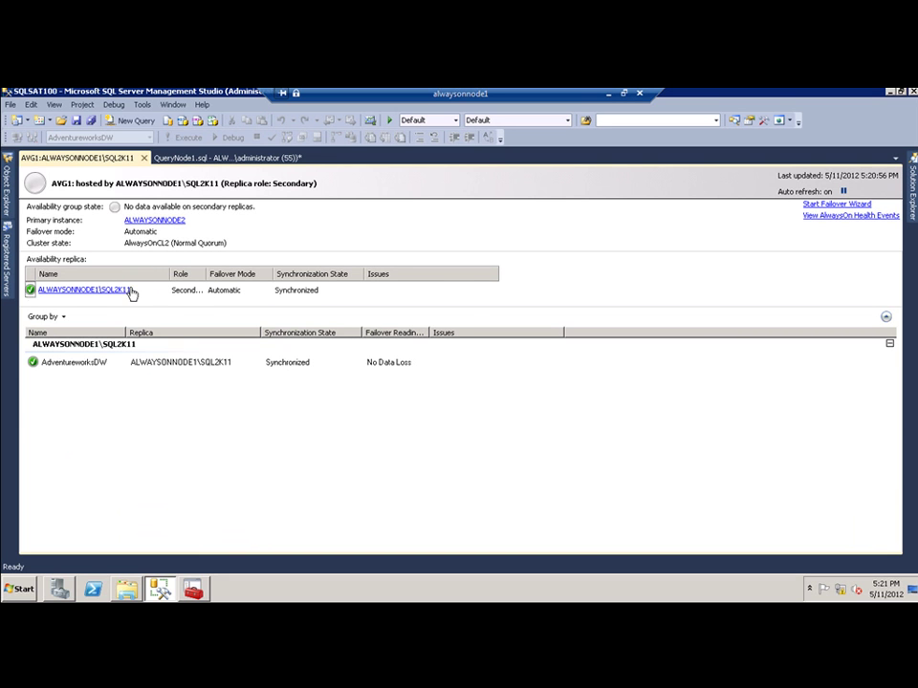
left_click(143, 157)
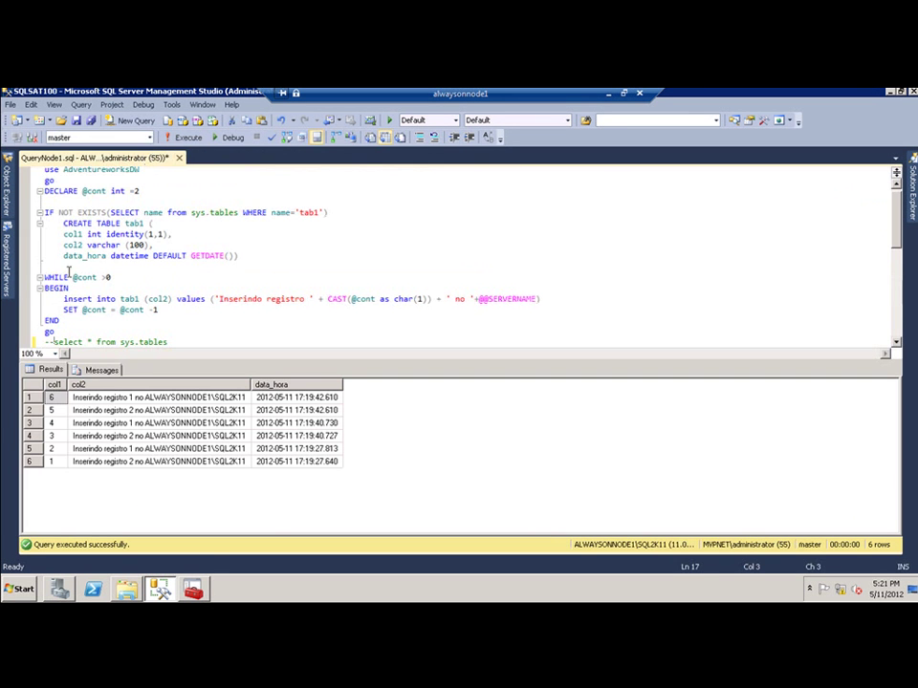
Step: Check the AVG1 replica roles in Object Explorer and execute QueryNode1.sql again on AlwaysOnNode1
left_click(6, 191)
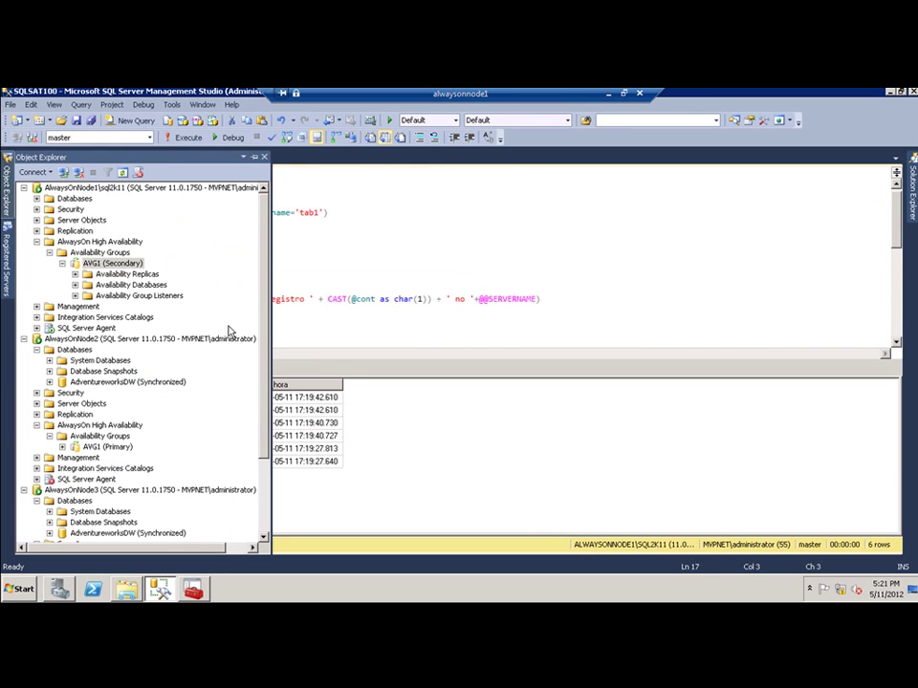
left_click(399, 264)
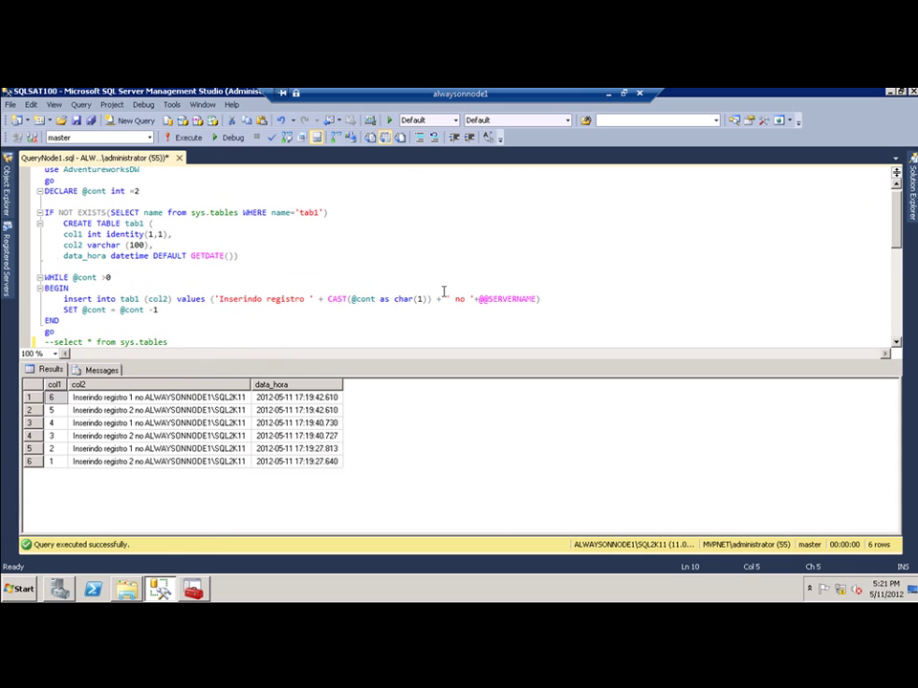
key("F5")
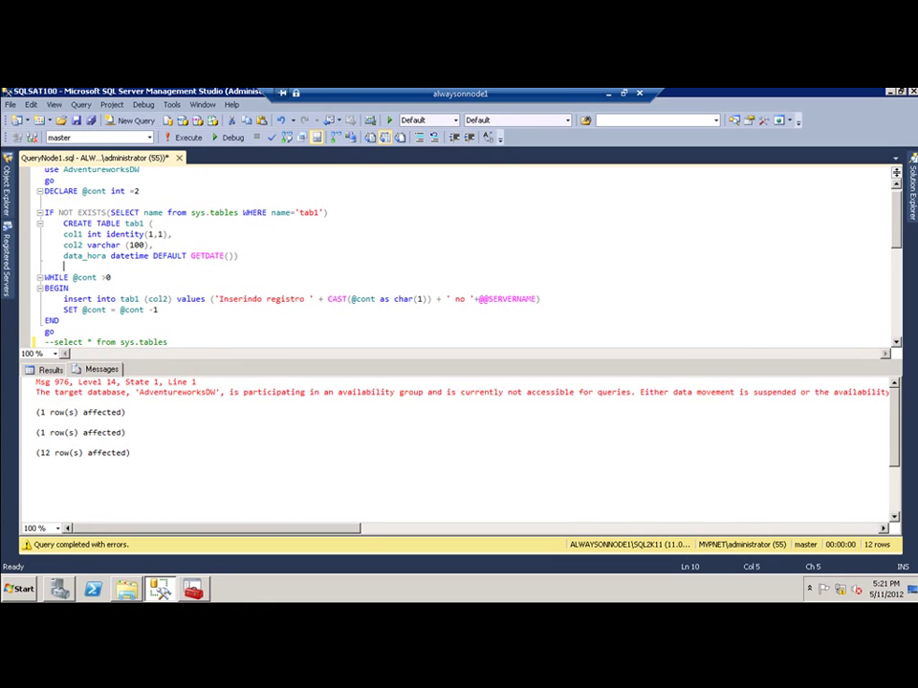
Step: Open QueryNode2.sql from the solution and change its connection to server AVG1V with Windows Authentication
left_click(913, 187)
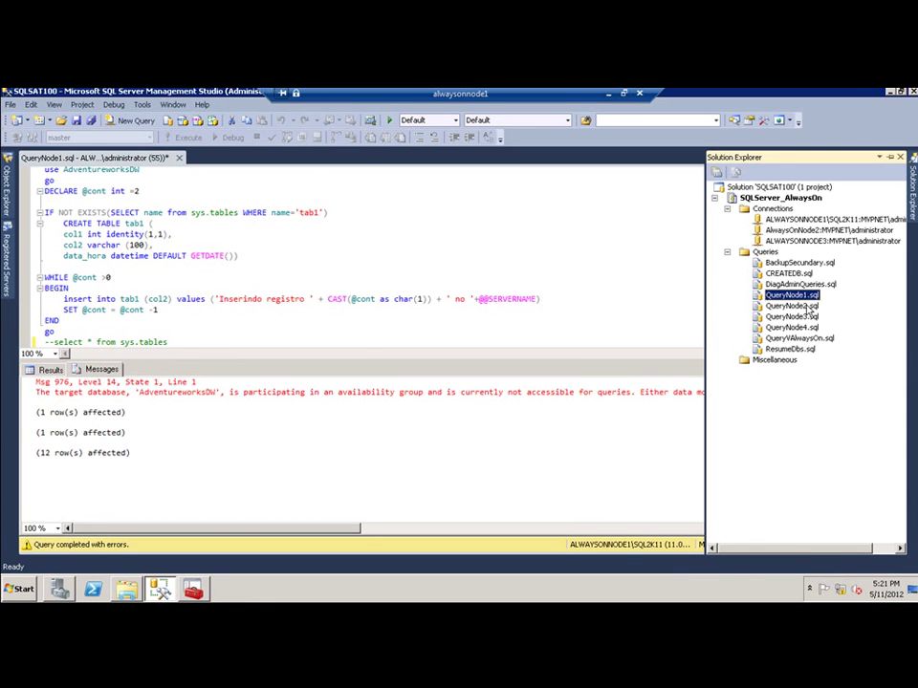
double_click(802, 306)
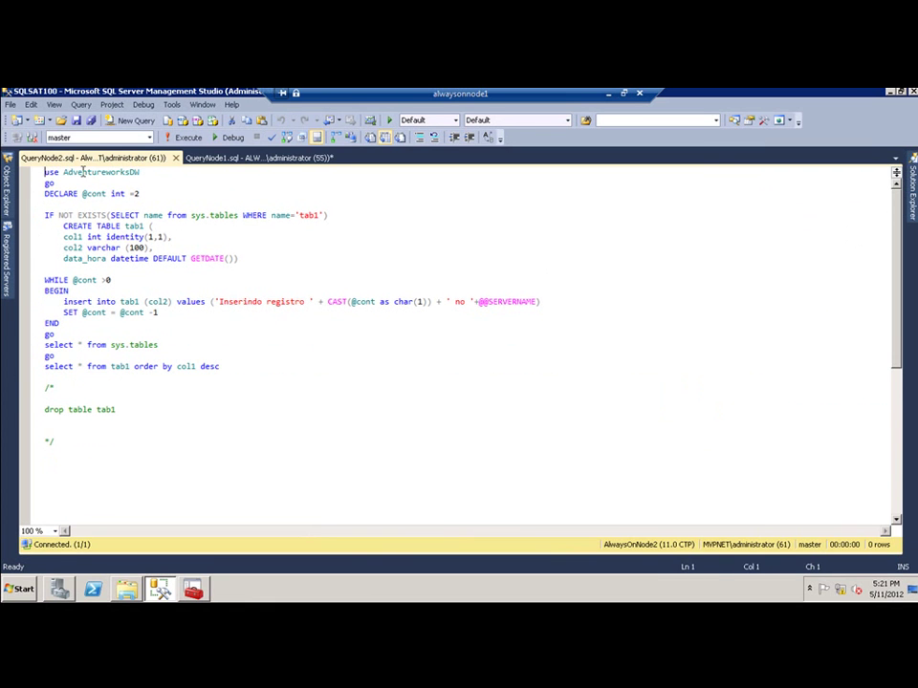
left_click(30, 138)
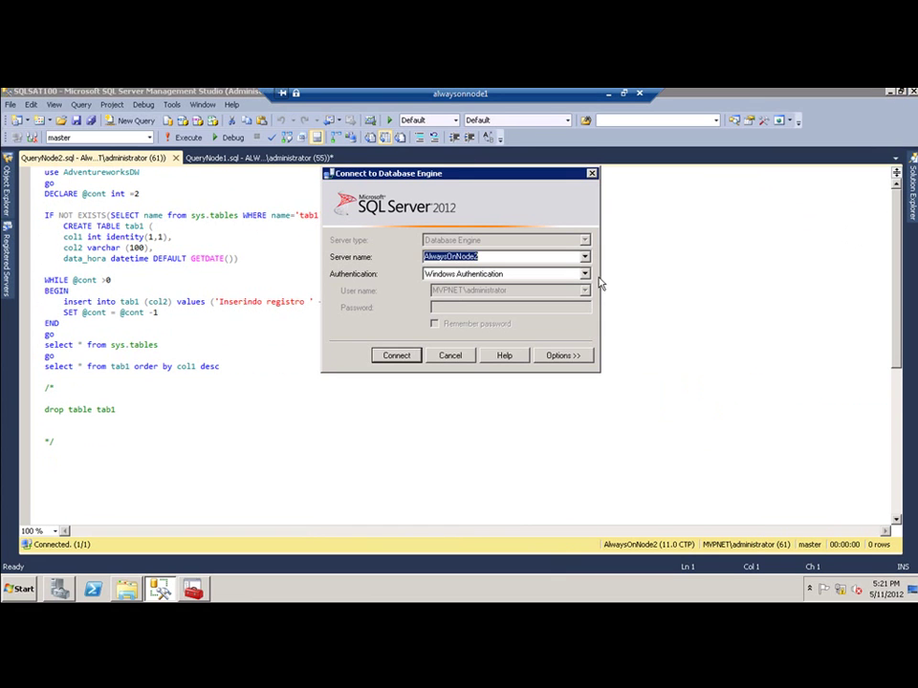
type("AVG")
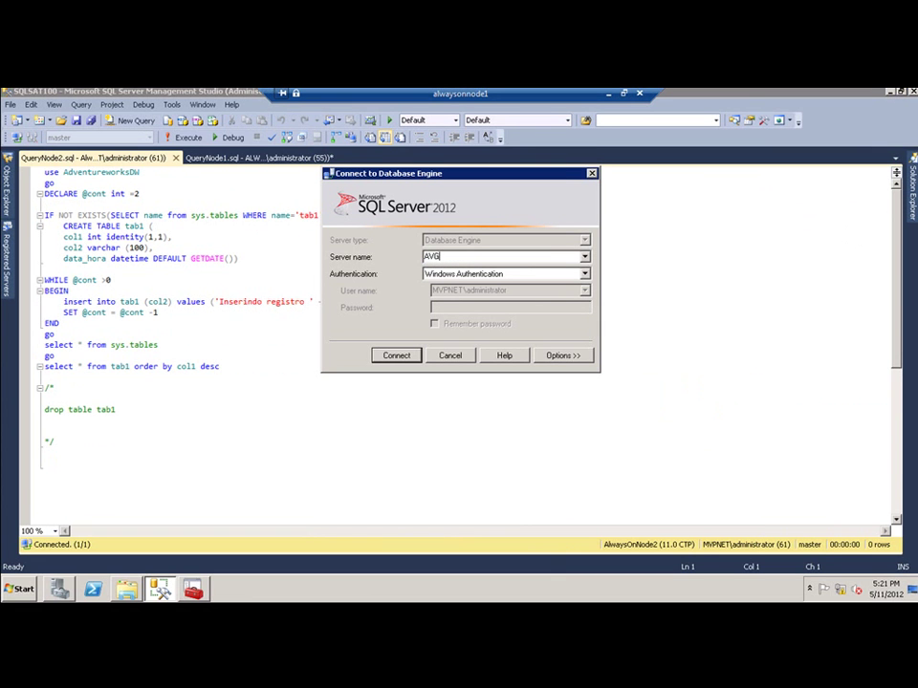
type("1V")
left_click(397, 354)
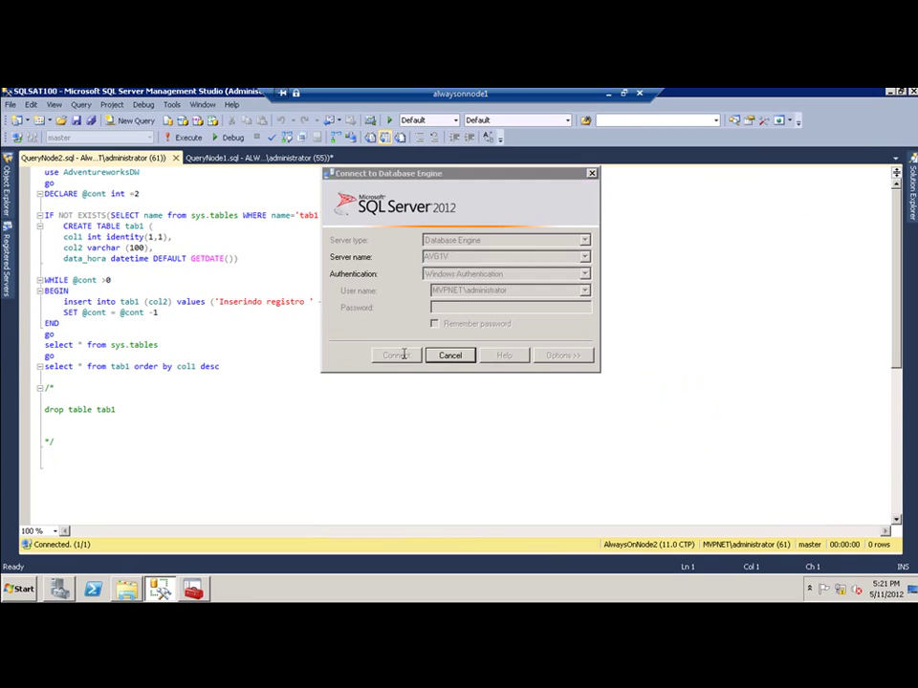
Step: Execute QueryNode2.sql through the listener, comment out its "select * from sys.tables" line and execute it again
key("F5")
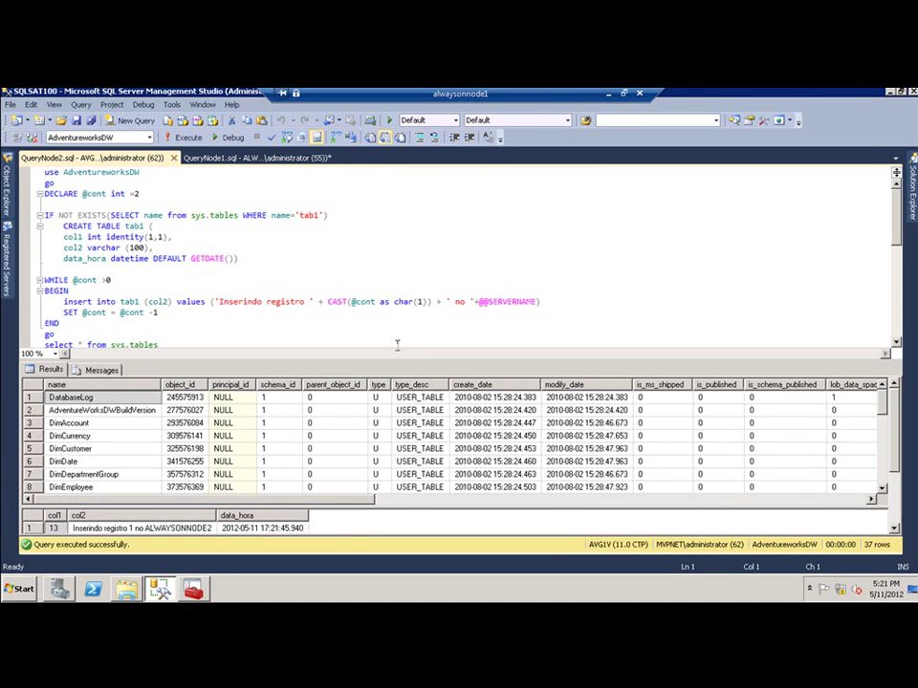
key("Down")
key("Down")
key("Down")
key("Down")
key("Down")
key("Down")
key("Down")
key("Down")
key("Down")
key("Down")
key("Down")
key("Down")
key("Down")
key("Down")
key("Down")
key("Down")
type("--")
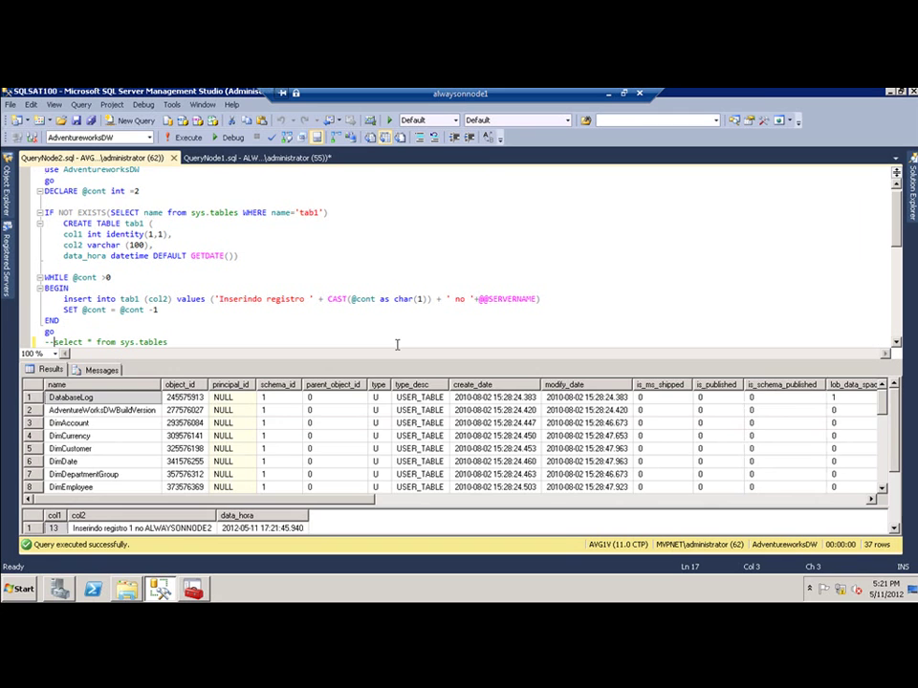
key("F5")
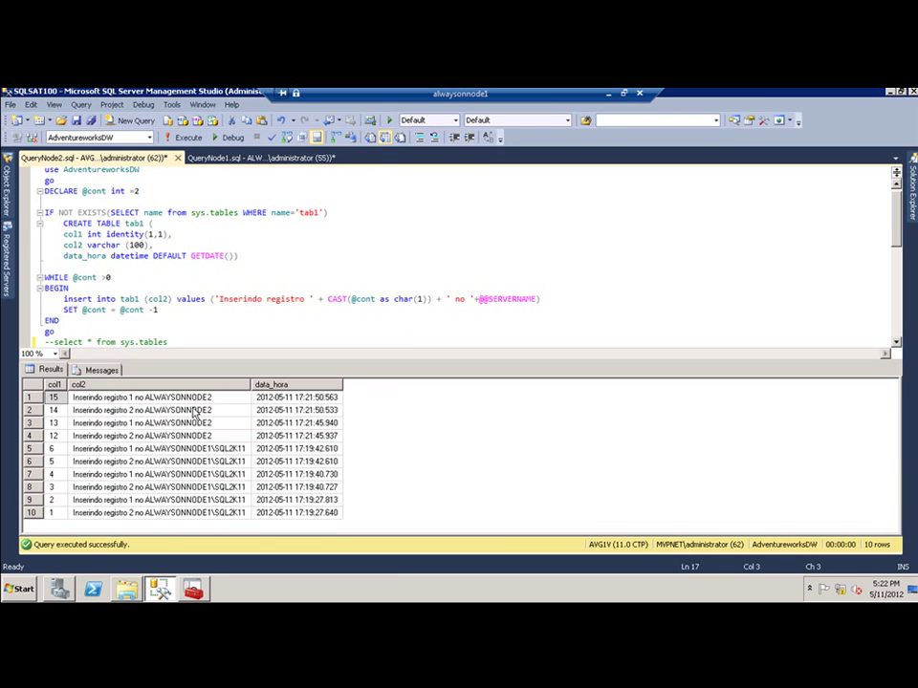
Step: Compare the output of QueryNode1.sql with the tab1 results in QueryNode2.sql
left_click(223, 159)
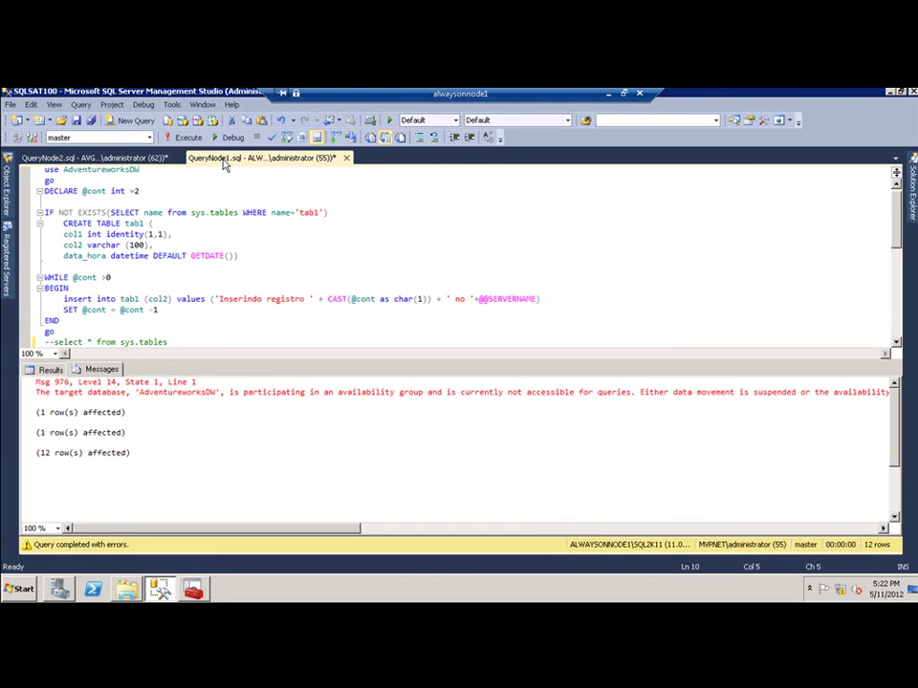
left_click(84, 157)
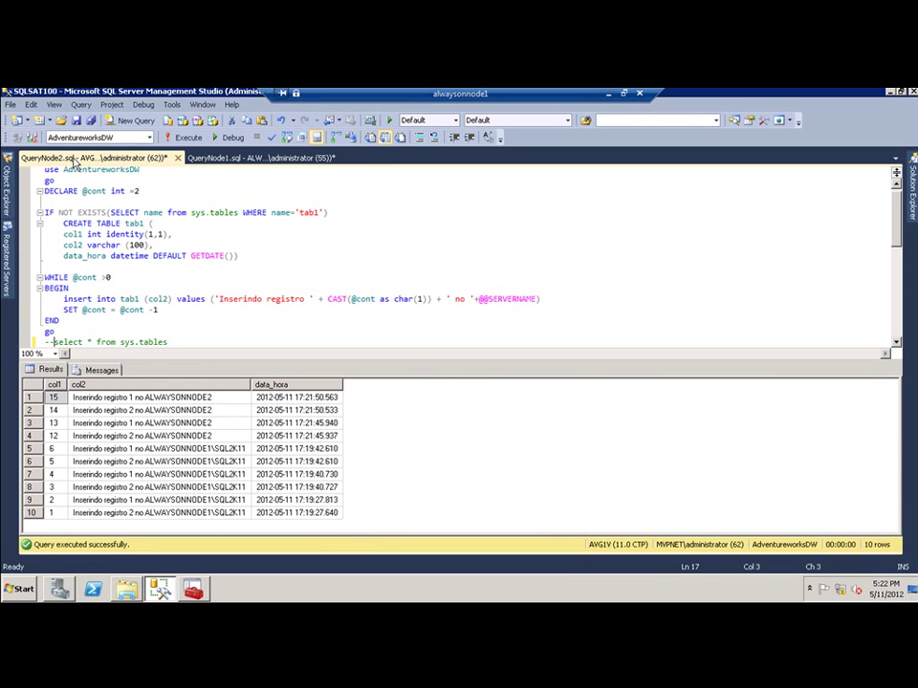